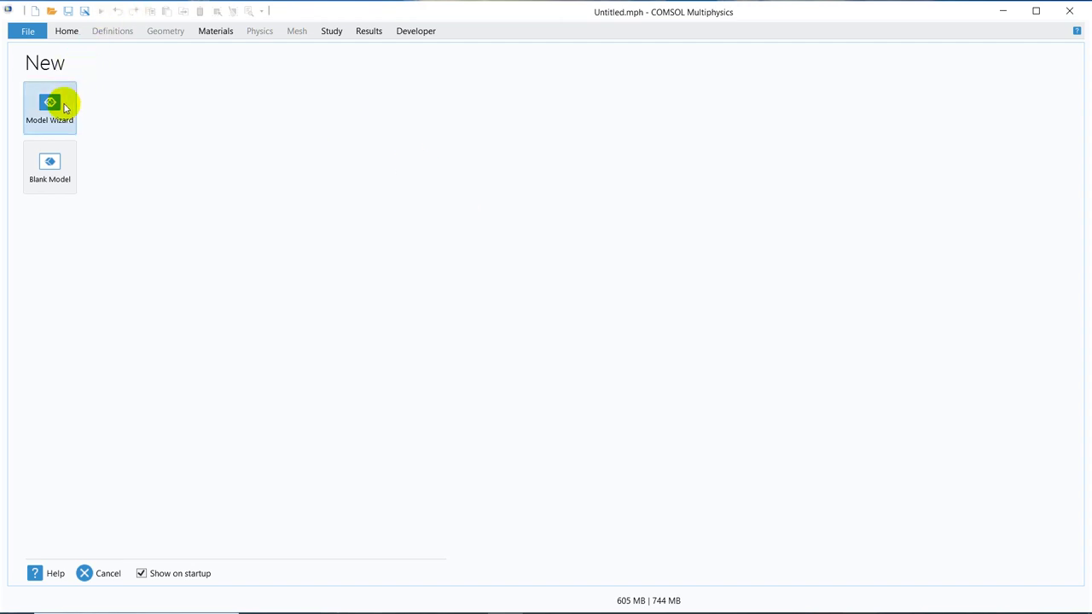
Step: Use the Model Wizard to create a 2D model with Heat Transfer in Solids (ht) and a Time Dependent study
left_click(58, 106)
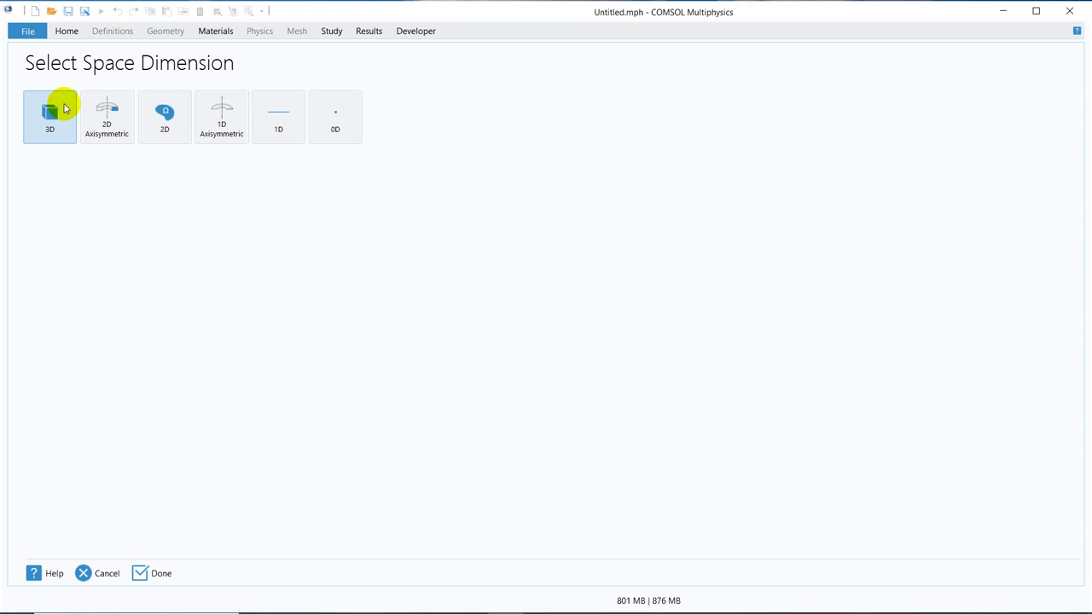
left_click(162, 111)
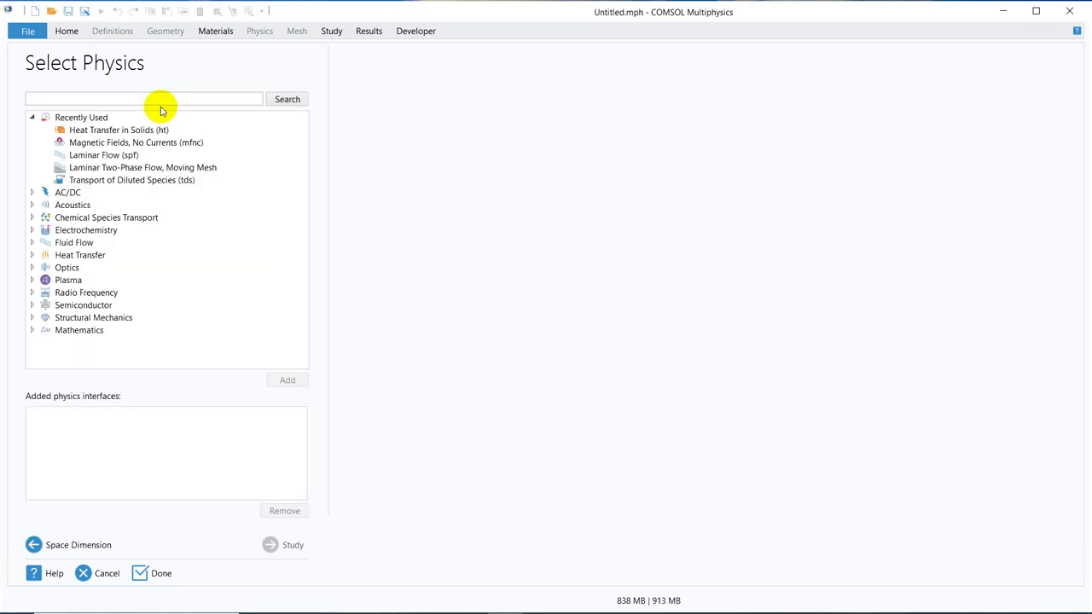
left_click(154, 132)
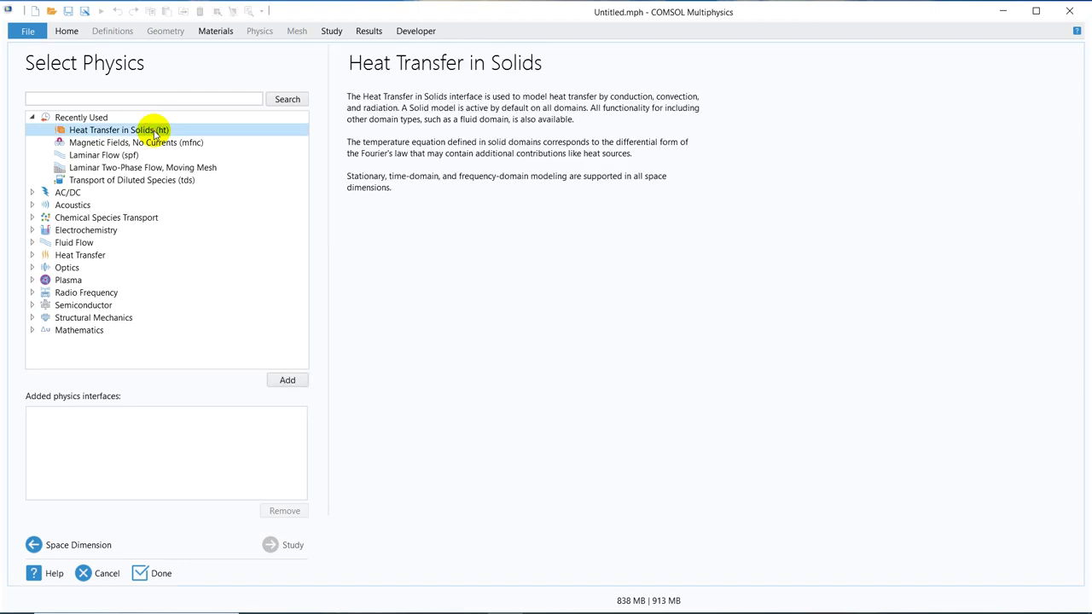
double_click(154, 134)
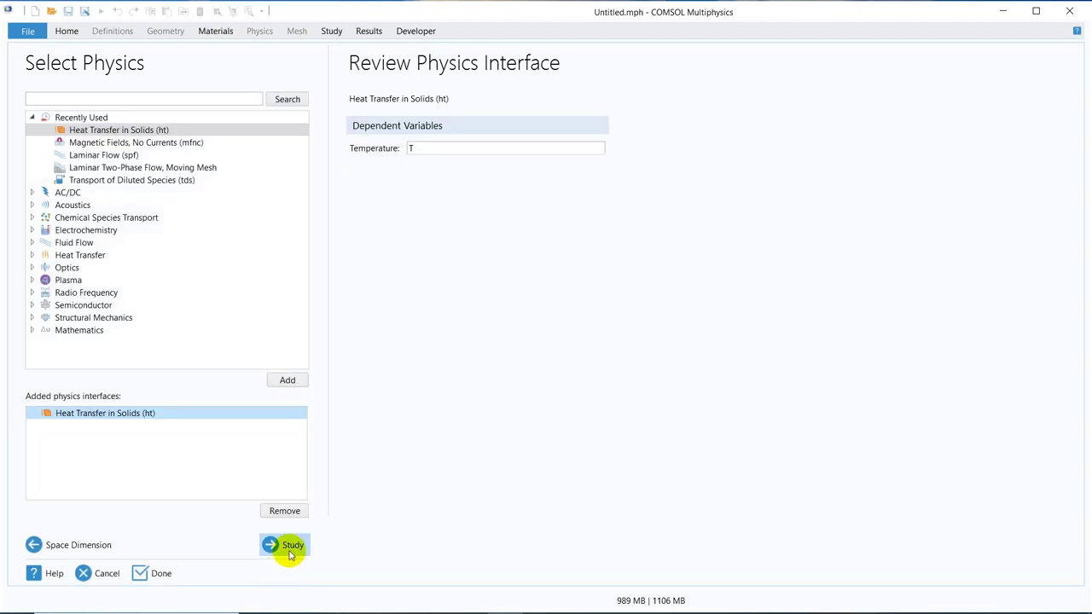
left_click(289, 548)
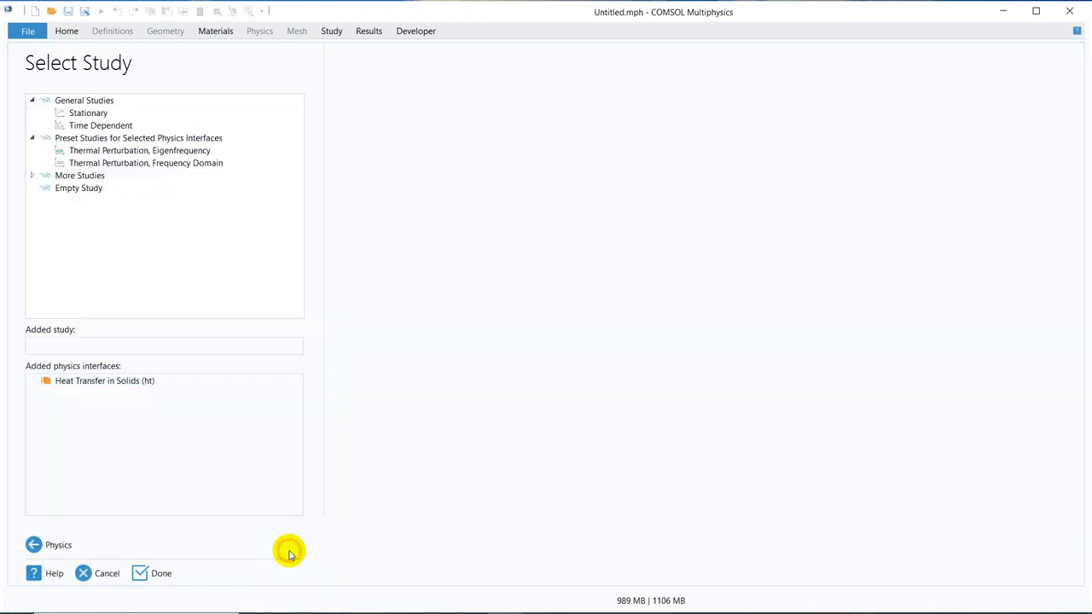
left_click(128, 126)
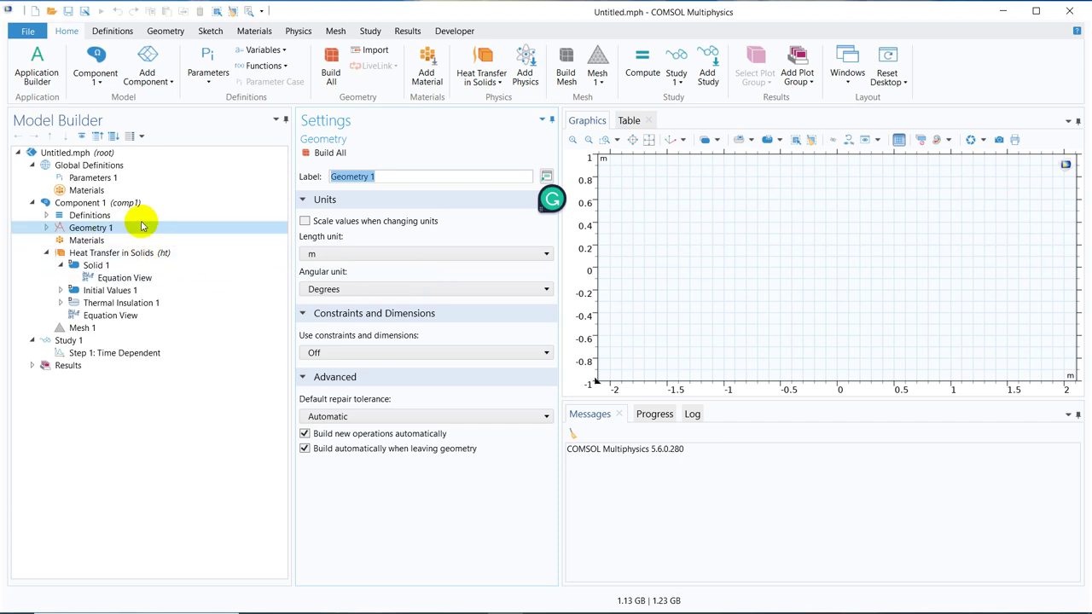
Step: Set Geometry 1's length unit to cm and build a Rectangle 1 wide and 2 high at the origin
left_click(359, 249)
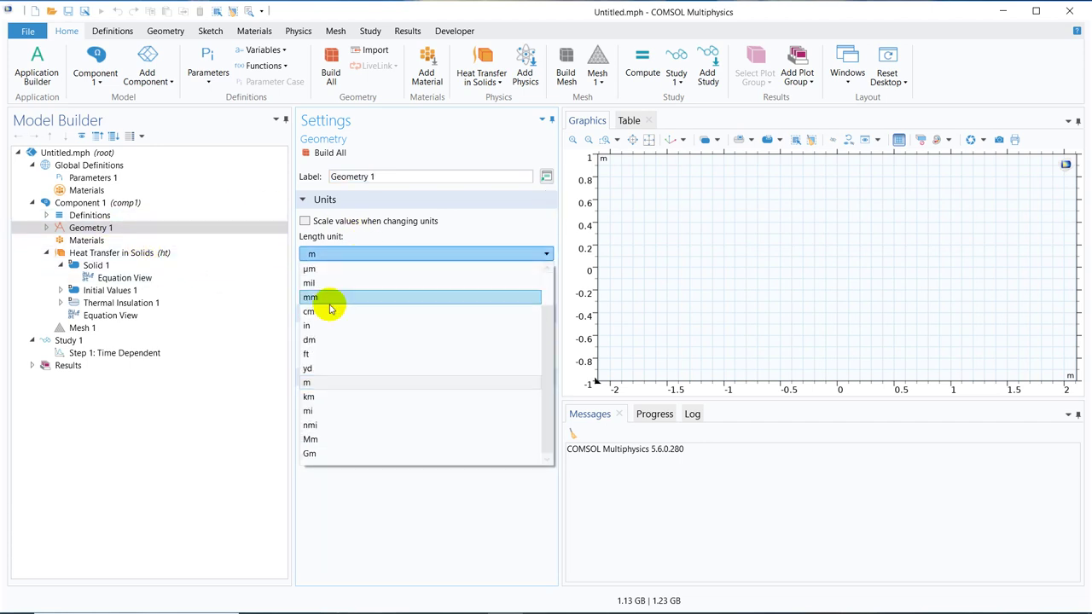
left_click(324, 313)
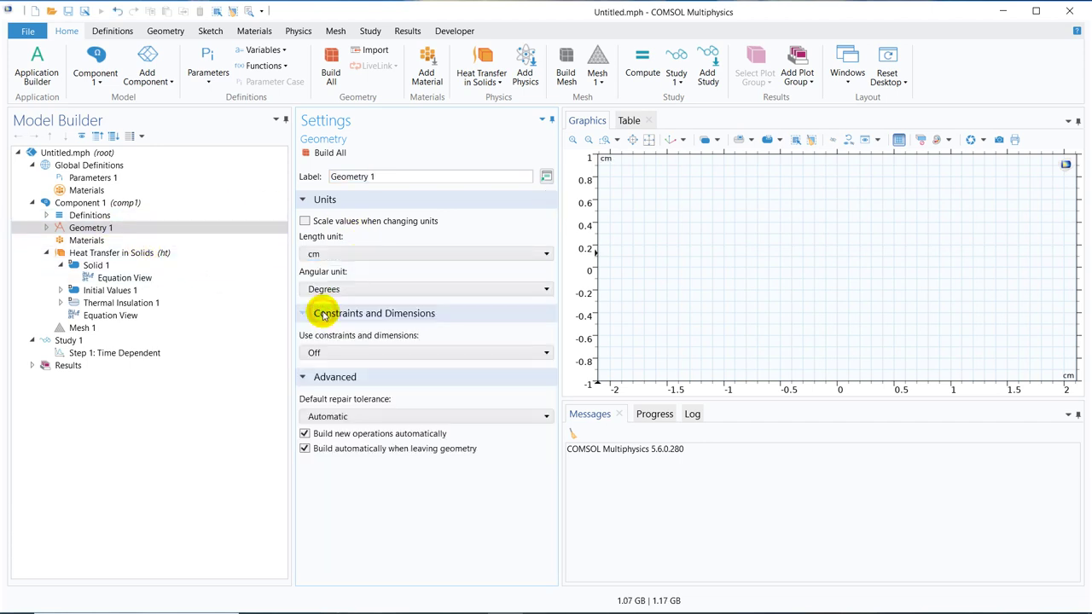
left_click(142, 227)
right_click(141, 227)
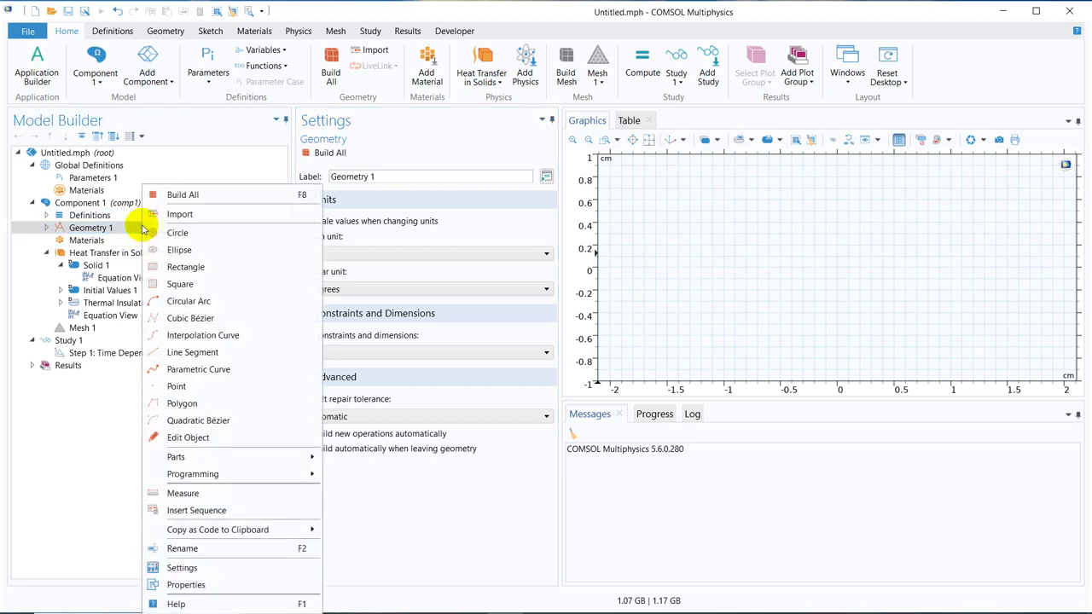
left_click(182, 270)
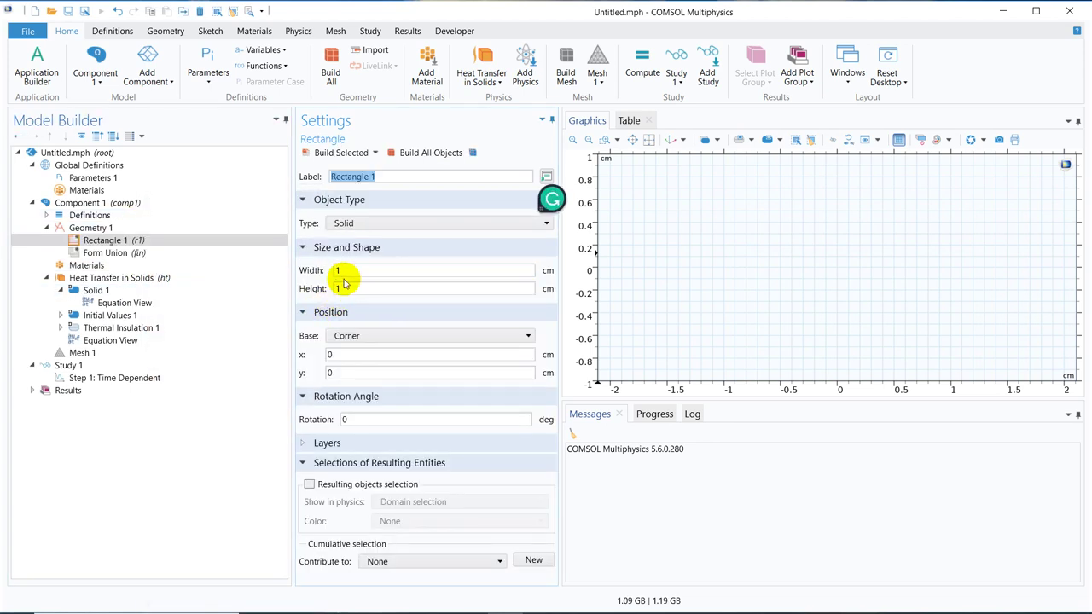
left_click(350, 287)
double_click(350, 287)
type("2")
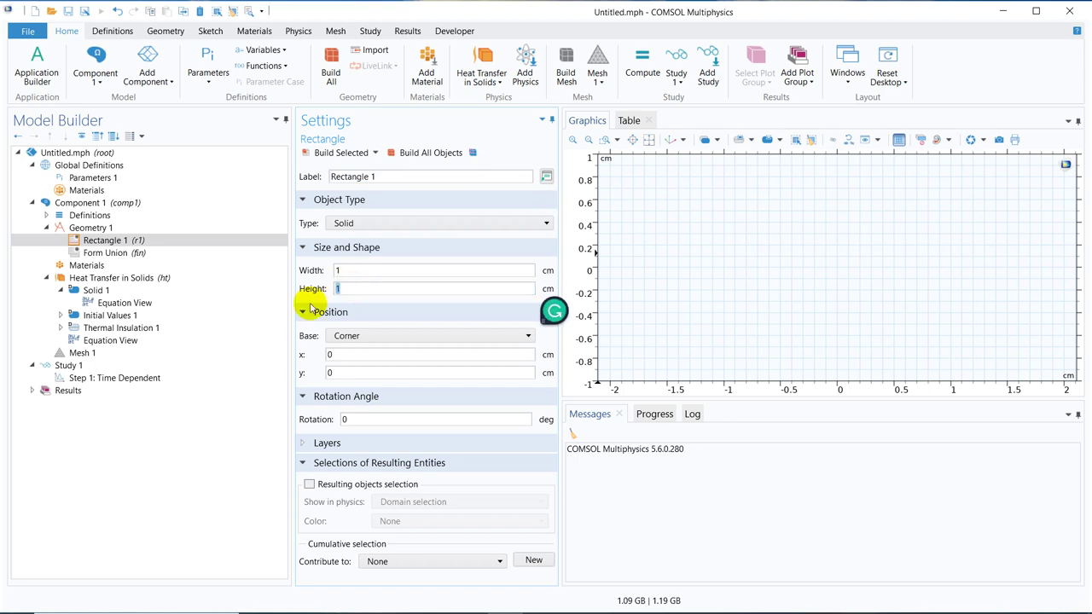
left_click(345, 153)
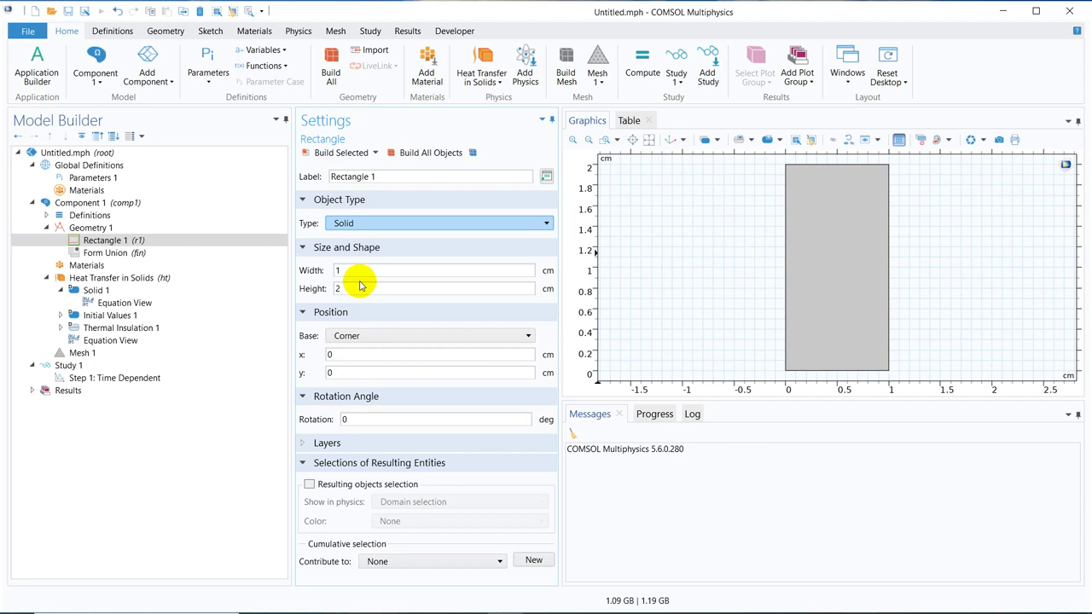
Step: Add Copper [solid,120 nm thin film] from the library's Recent Materials to the rectangle
left_click(101, 266)
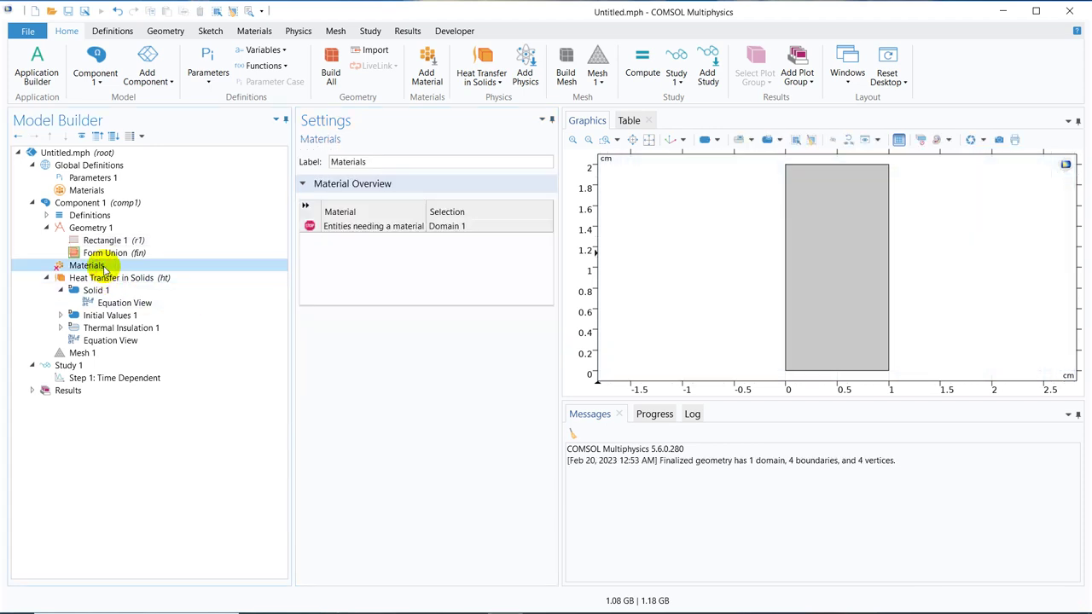
right_click(102, 267)
left_click(205, 277)
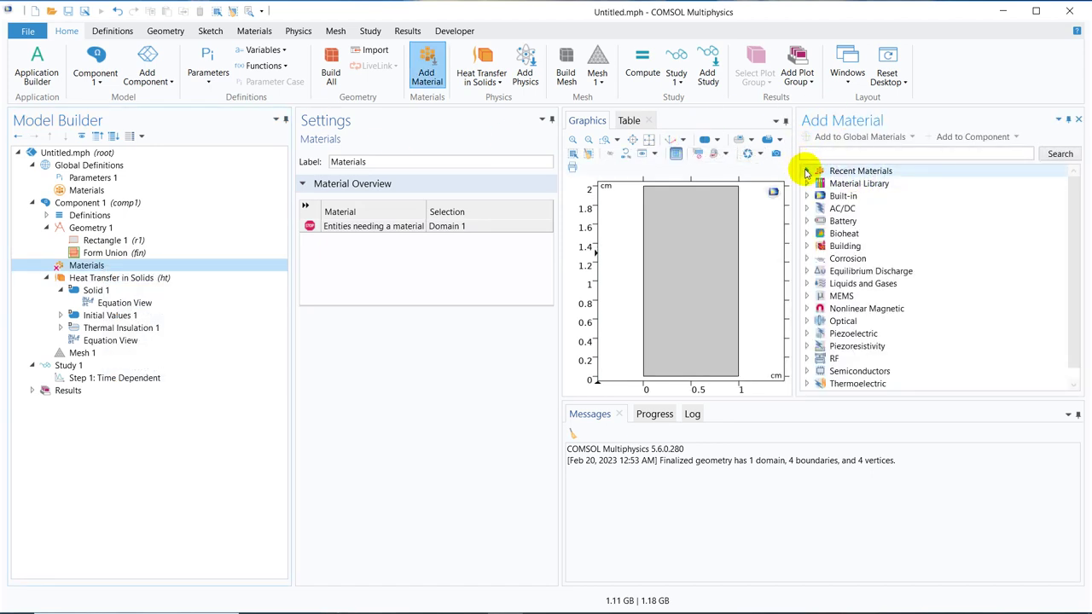
left_click(806, 173)
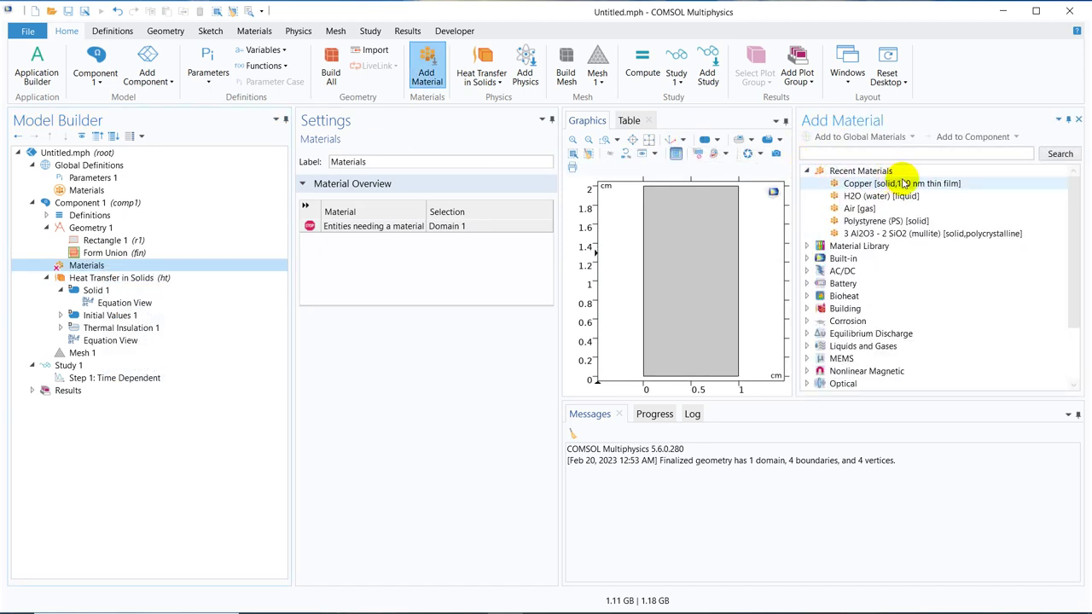
left_click(870, 186)
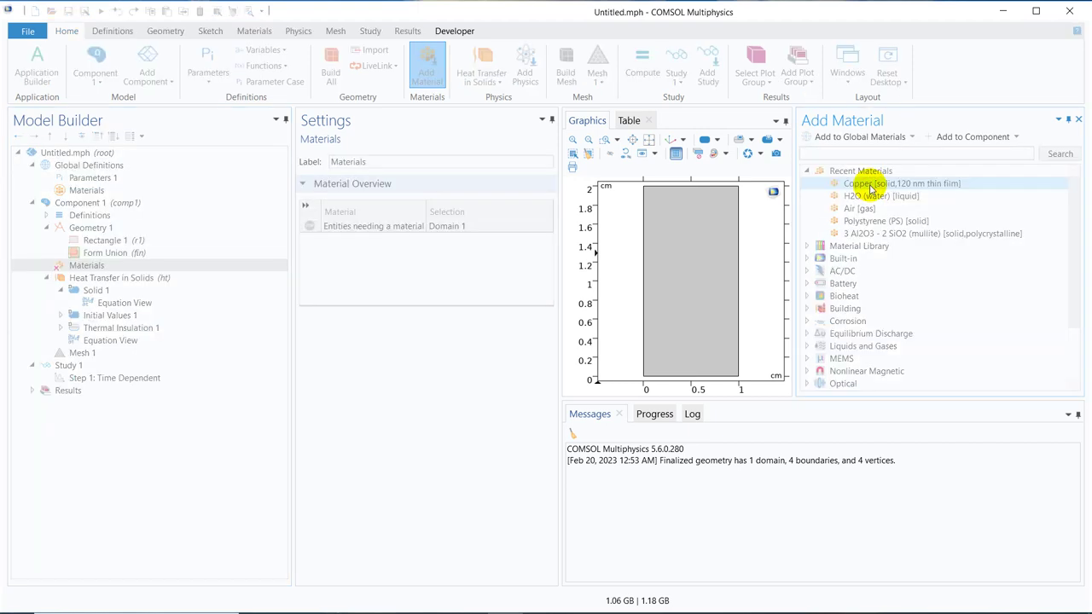
double_click(872, 186)
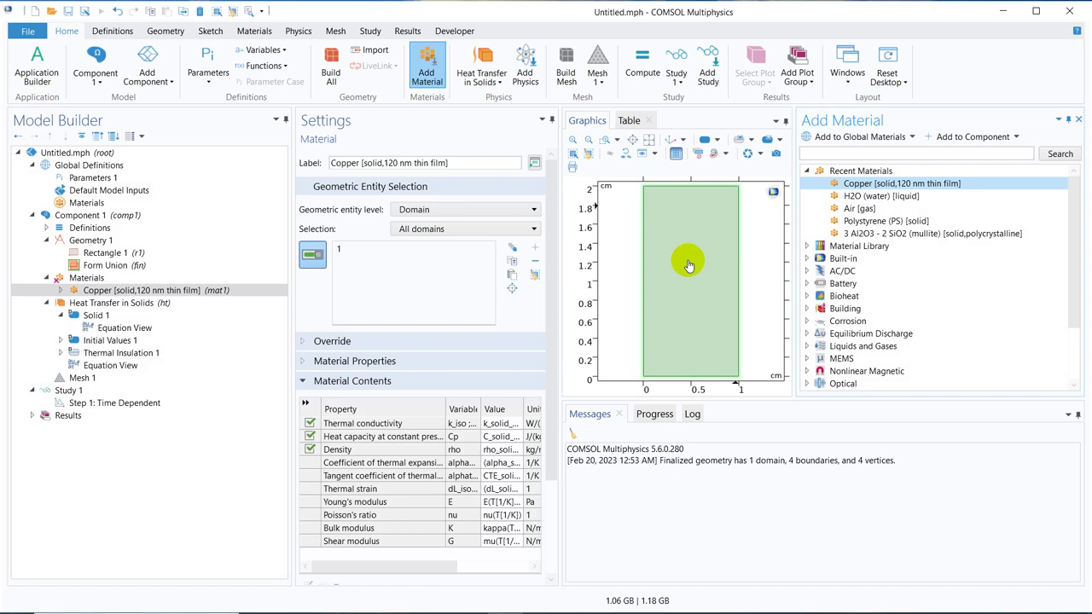
left_click(1078, 124)
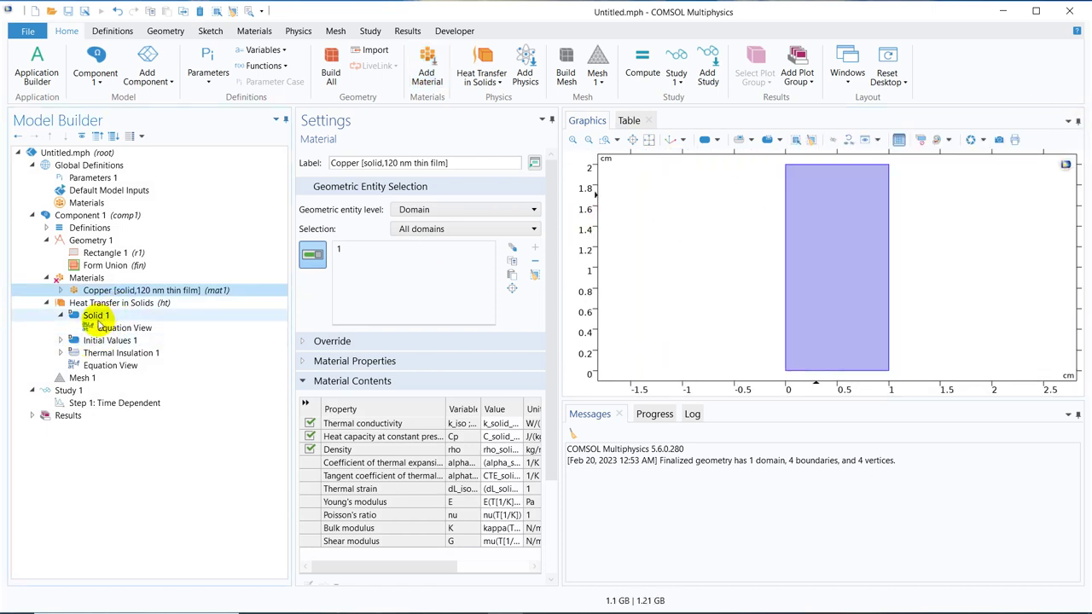
Step: Show the Heat Transfer in Solids settings with the Equation section expanded, then bring up its add-feature menu
left_click(140, 305)
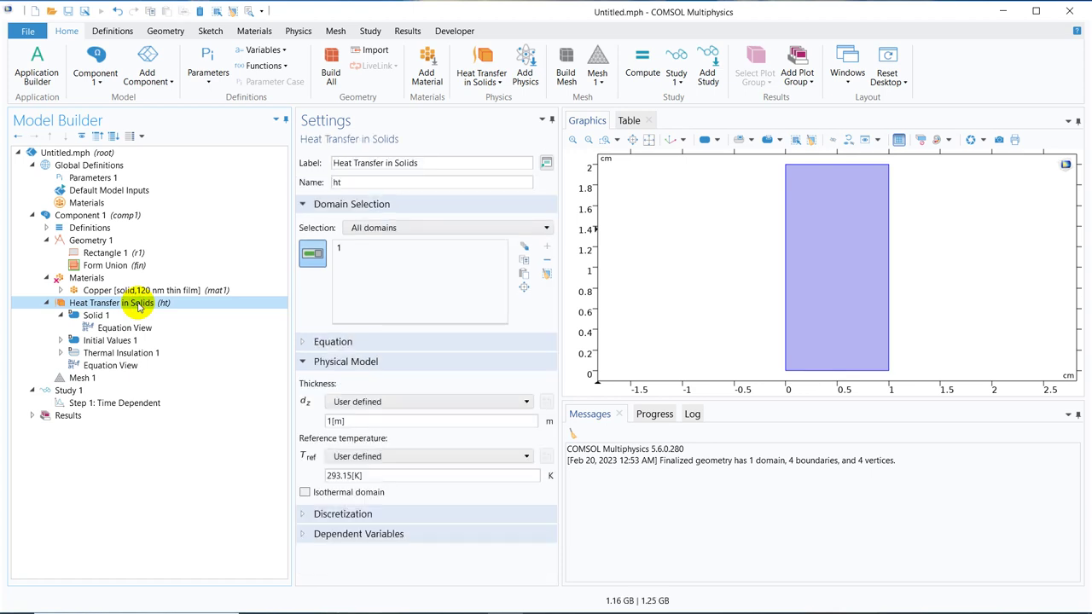
left_click(304, 342)
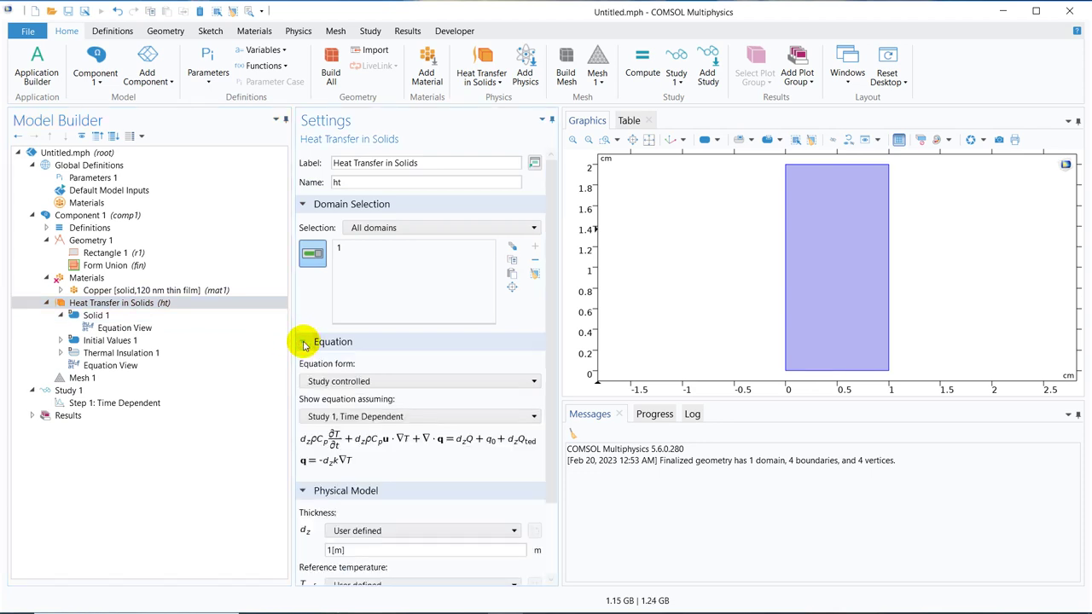
left_click(112, 302)
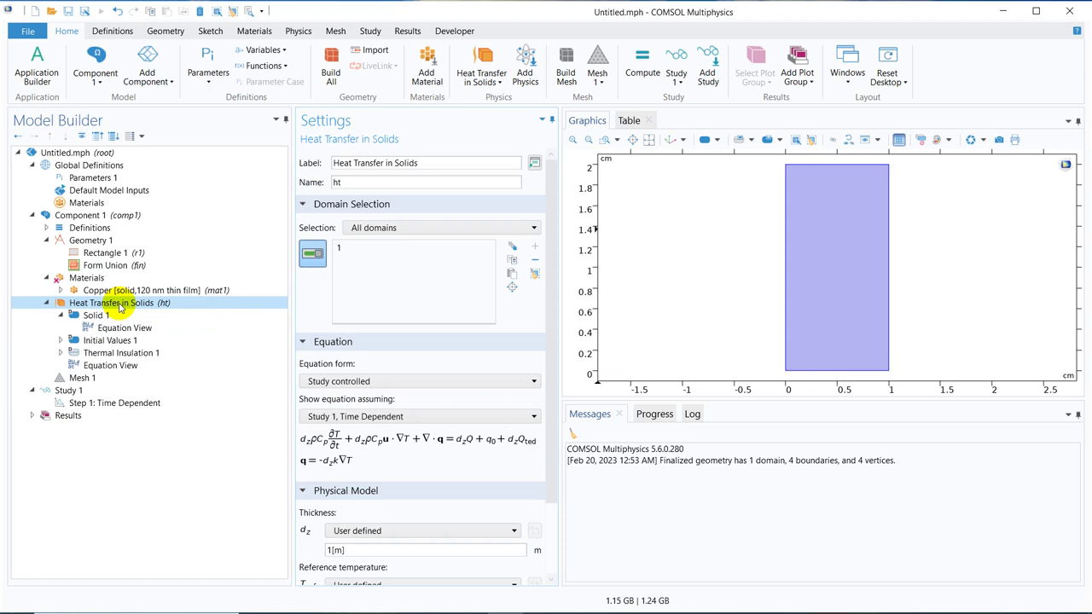
right_click(121, 309)
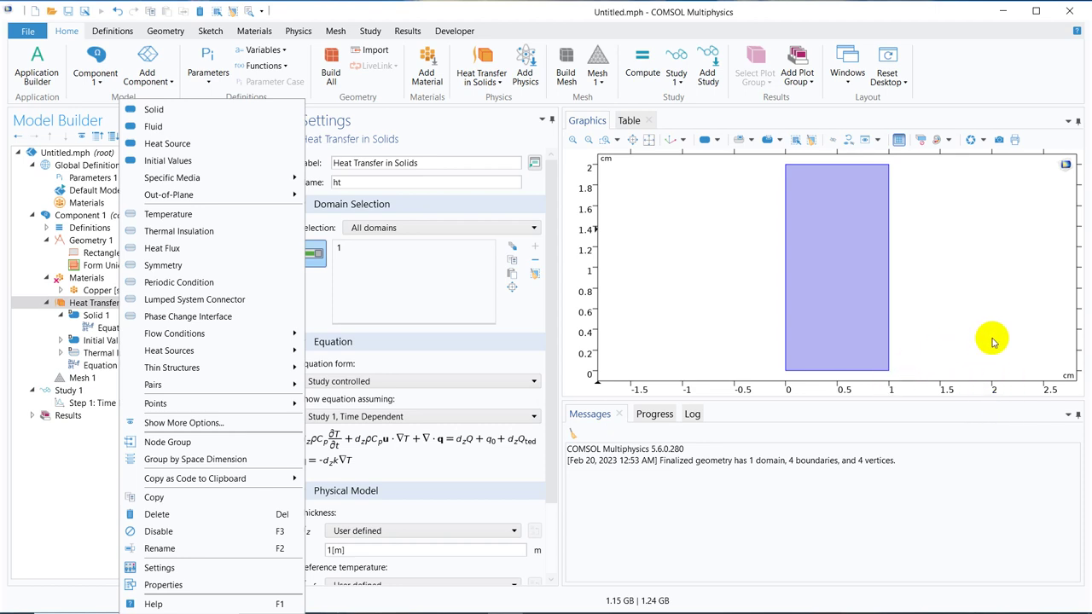
Step: Add a Temperature boundary condition with T0 replaced by 500 K
left_click(211, 217)
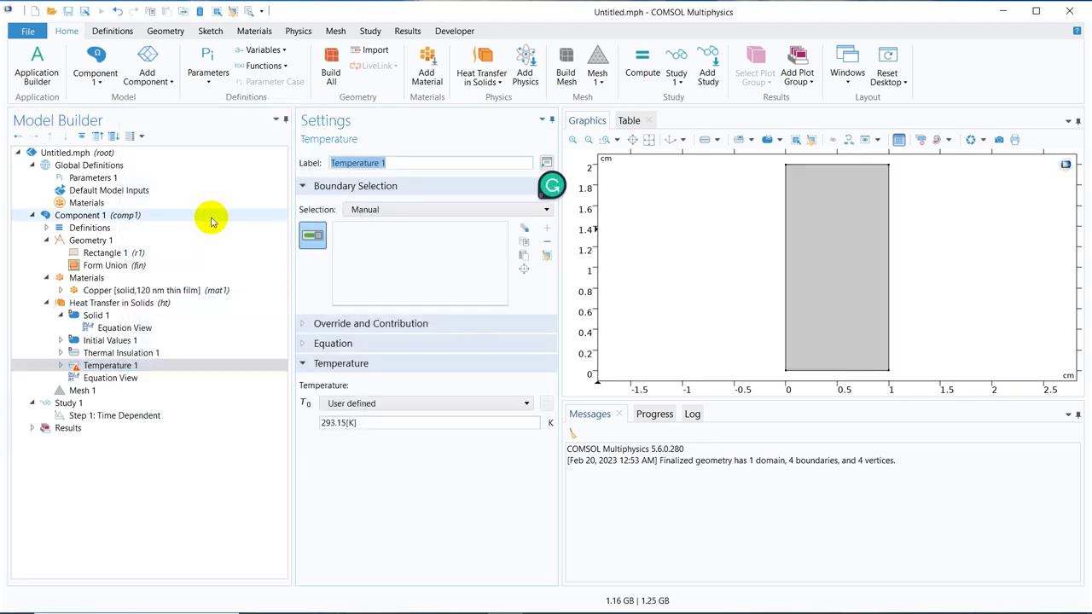
left_click(378, 424)
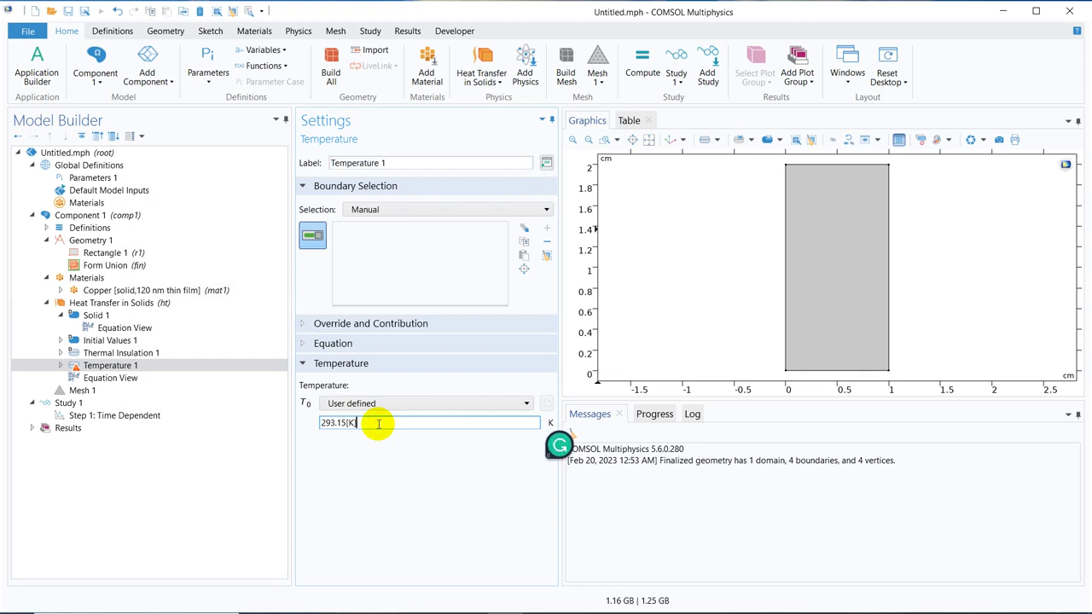
key("BackSpace")
key("BackSpace")
key("BackSpace")
key("BackSpace")
key("BackSpace")
key("BackSpace")
key("BackSpace")
key("BackSpace")
key("BackSpace")
type("500")
left_click(400, 469)
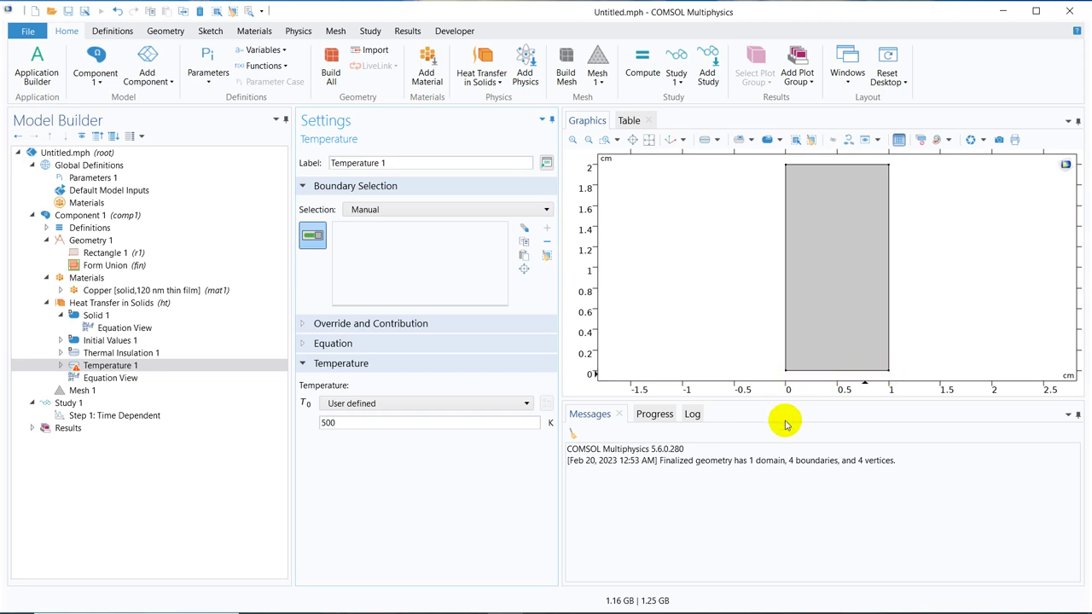
Step: Change the Temperature 1 value from 500 to 500+0.1*x
left_click(353, 424)
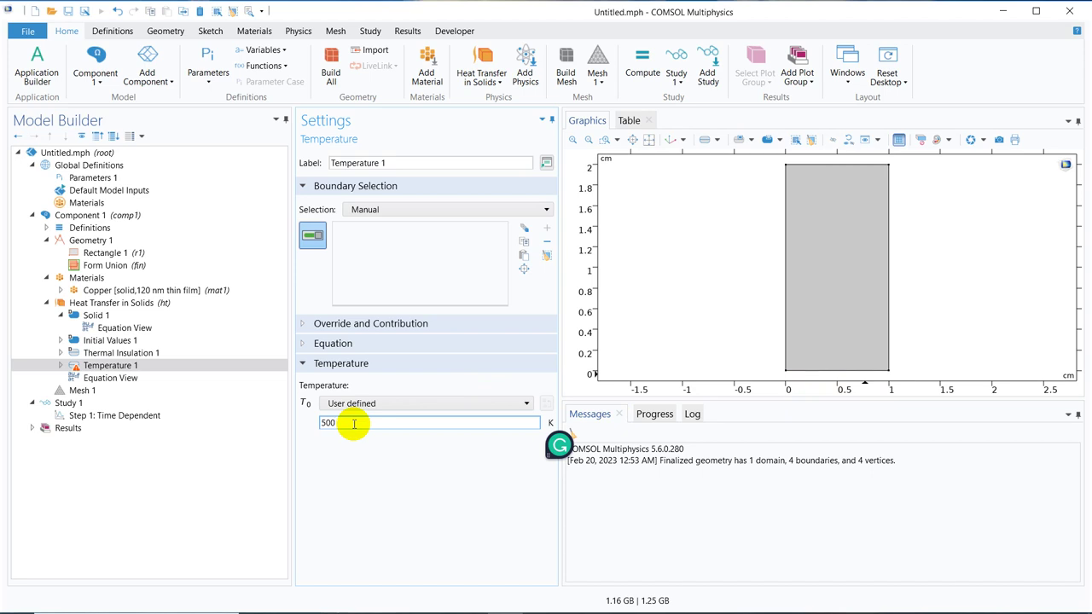
type("+")
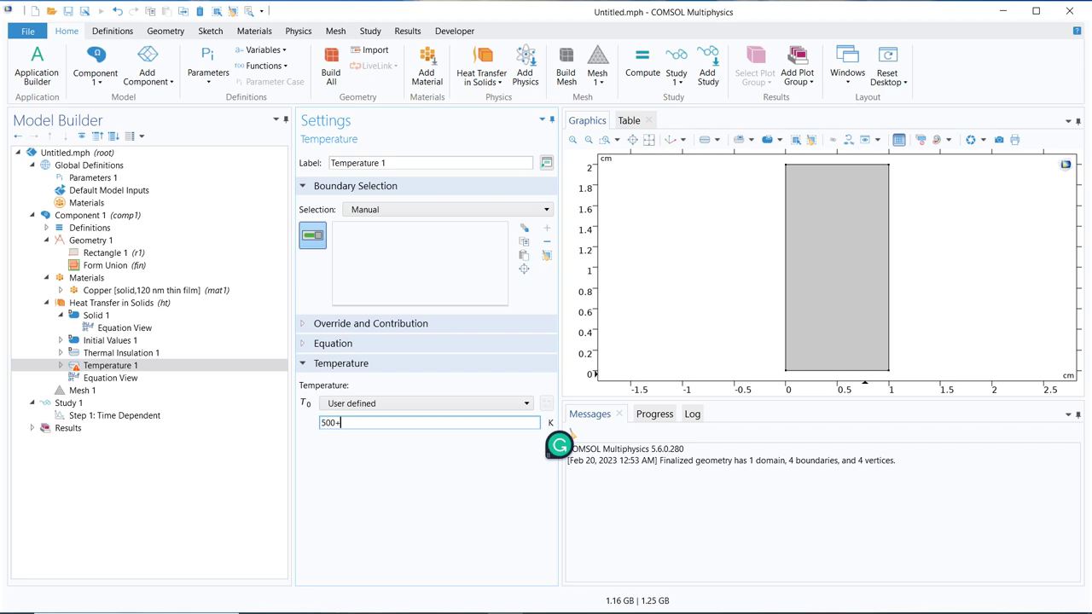
type("0.1*x")
Step: Add a 1[K/cm] unit factor so the Temperature 1 expression becomes 500+0.1*x*1[K/cm]
left_click(379, 467)
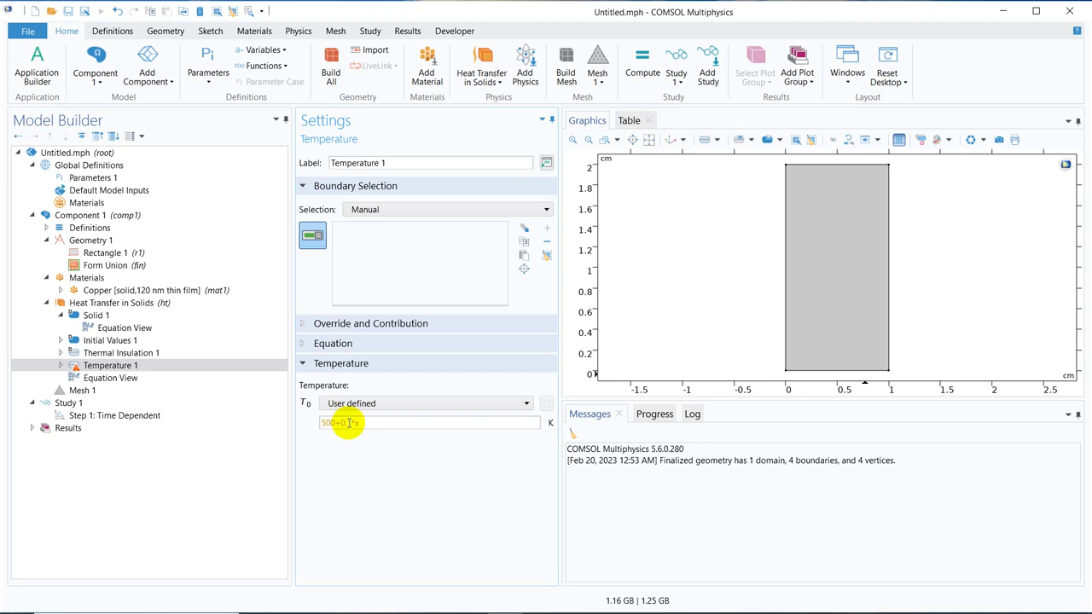
mouse_move(333, 424)
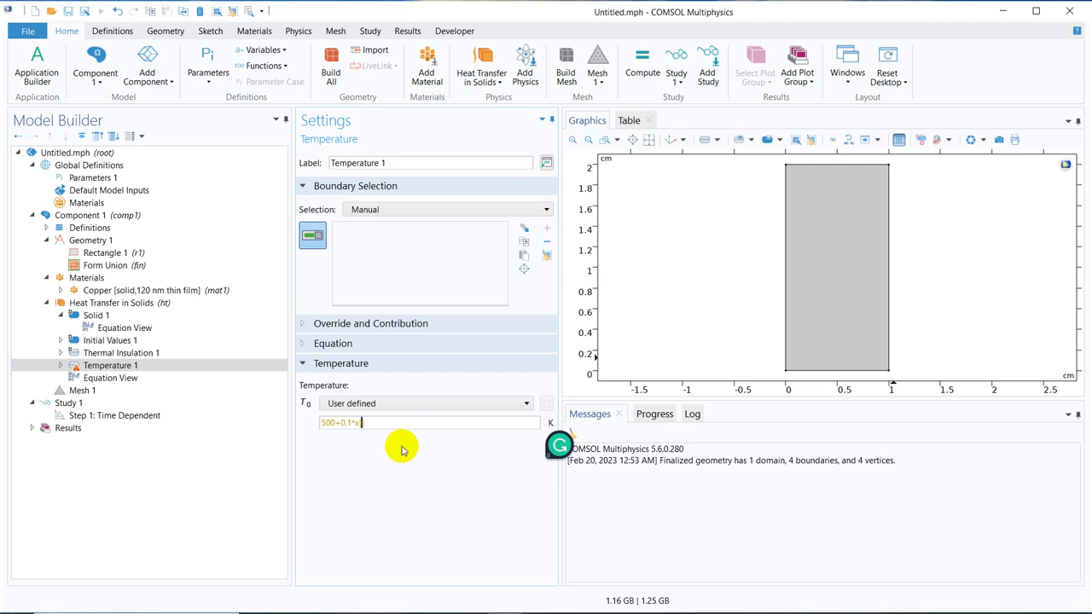
type("/cm]")
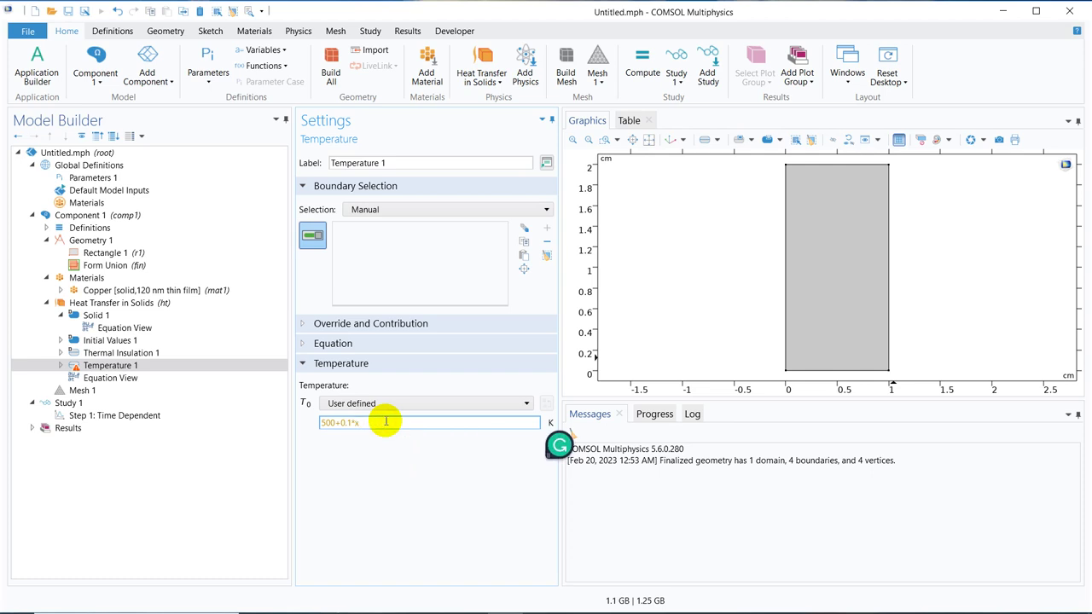
left_click(385, 422)
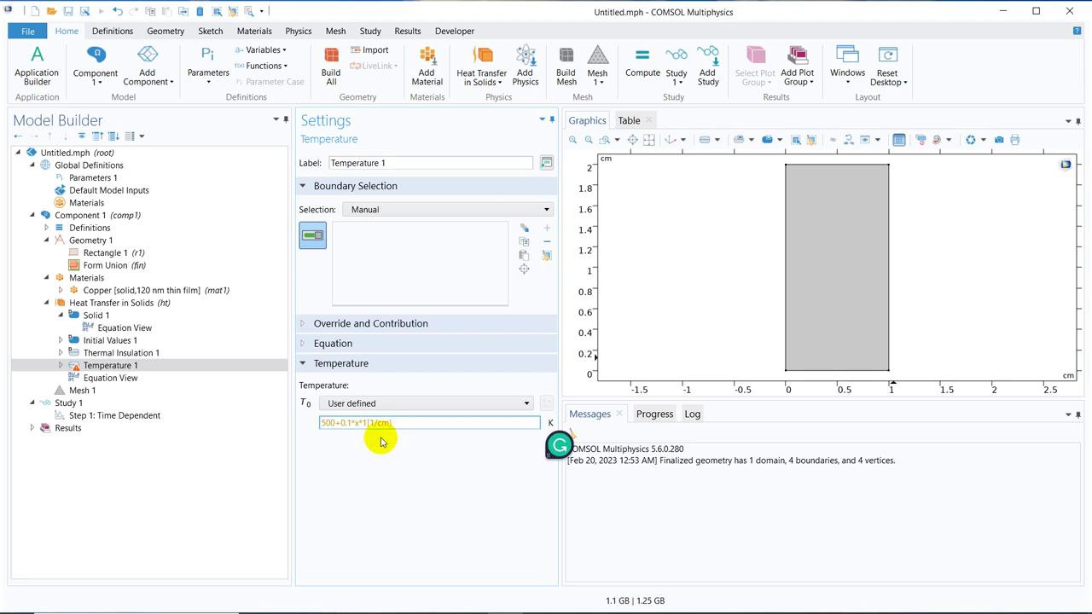
left_click(388, 472)
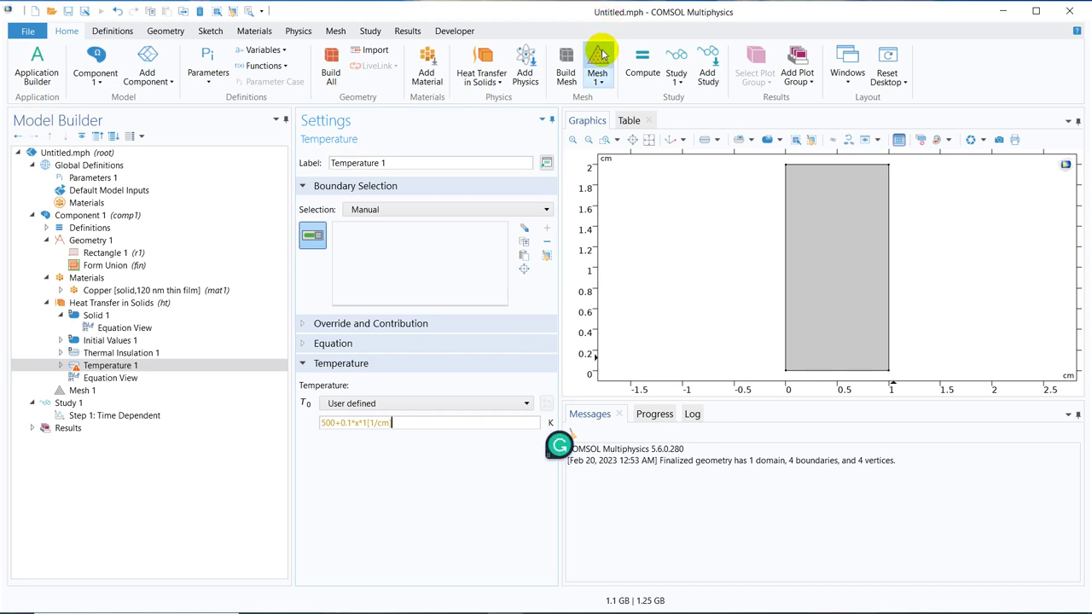
left_click(609, 10)
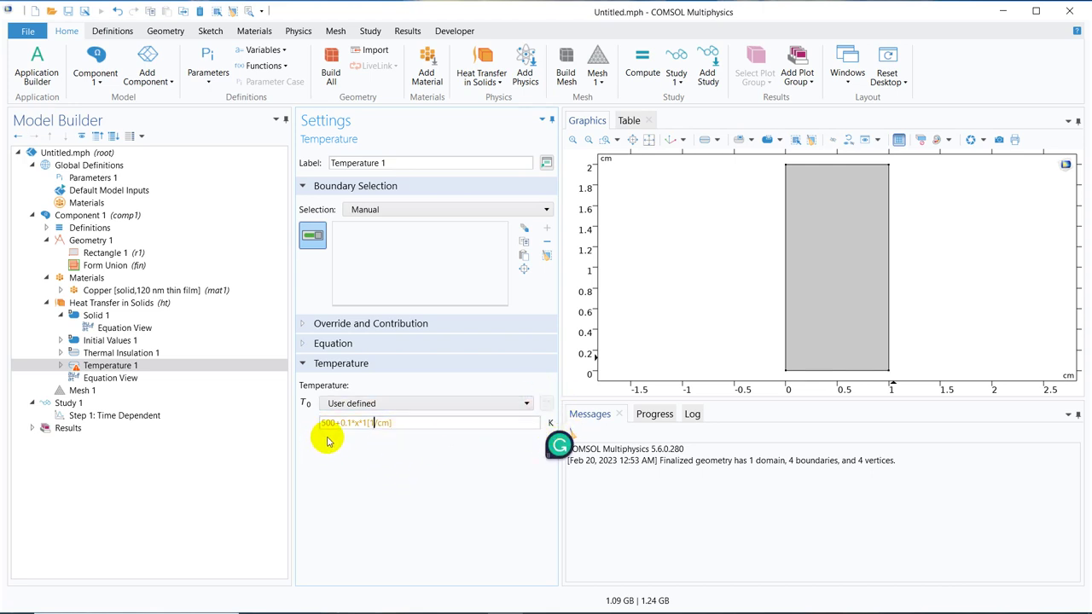
left_click(373, 423)
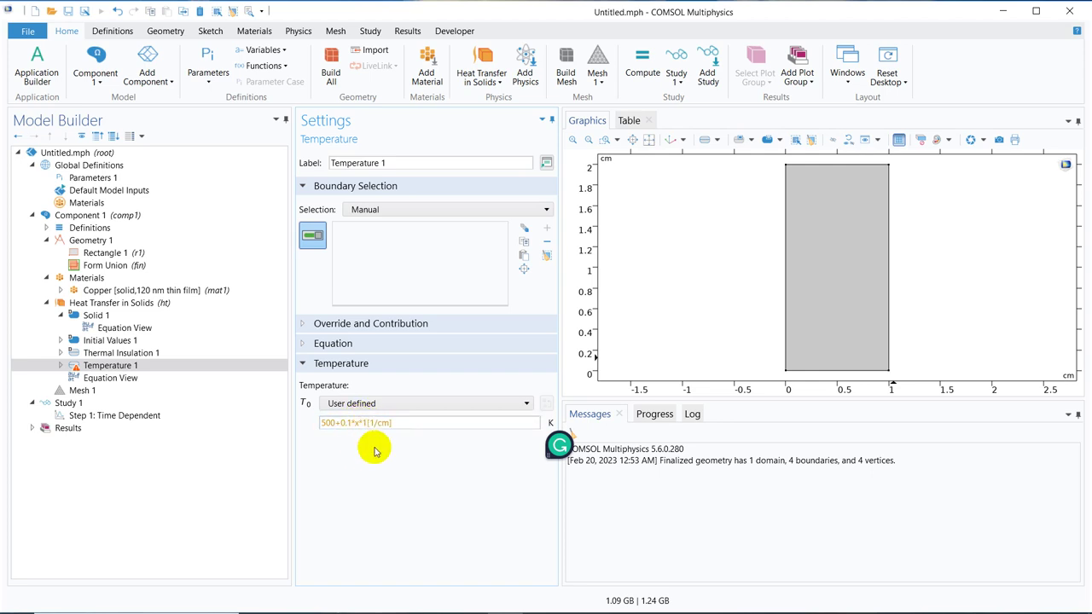
mouse_move(356, 426)
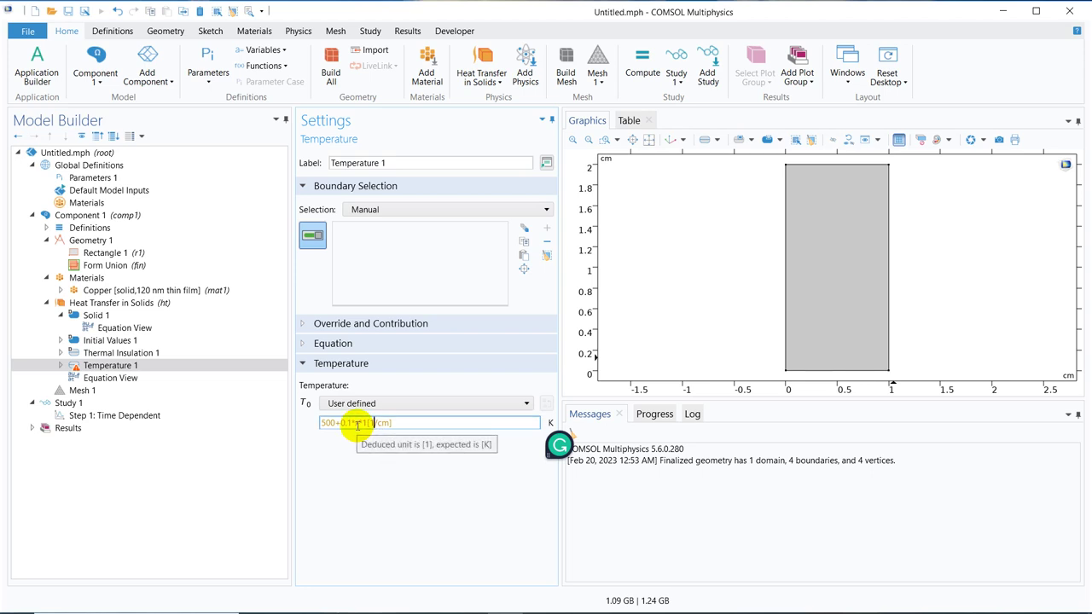
left_click(374, 422)
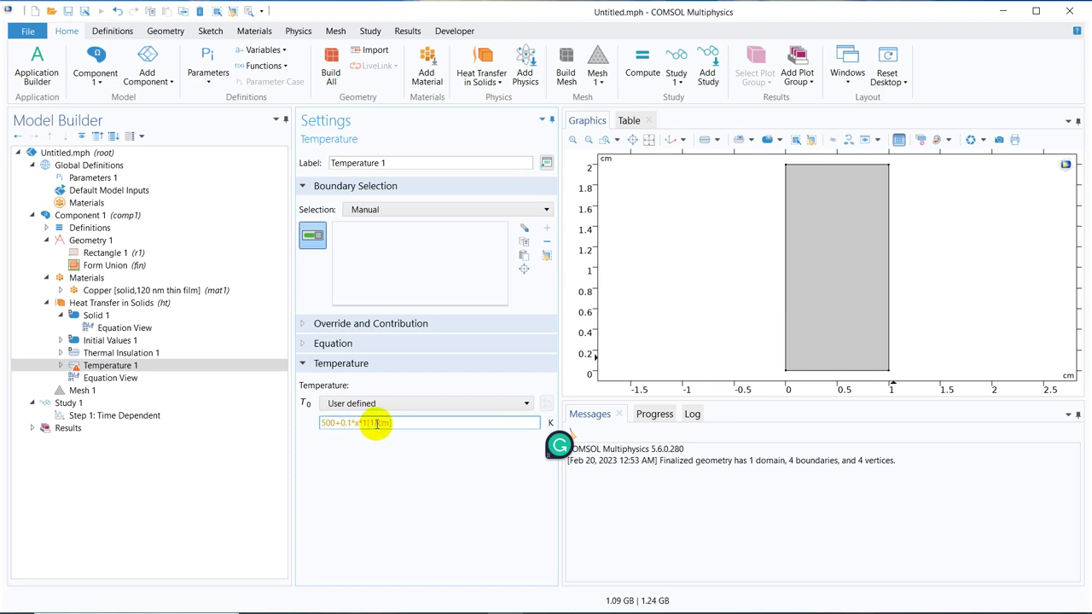
Step: Commit the expression and apply Temperature 1 to boundary 2, the rectangle's bottom edge
left_click(424, 482)
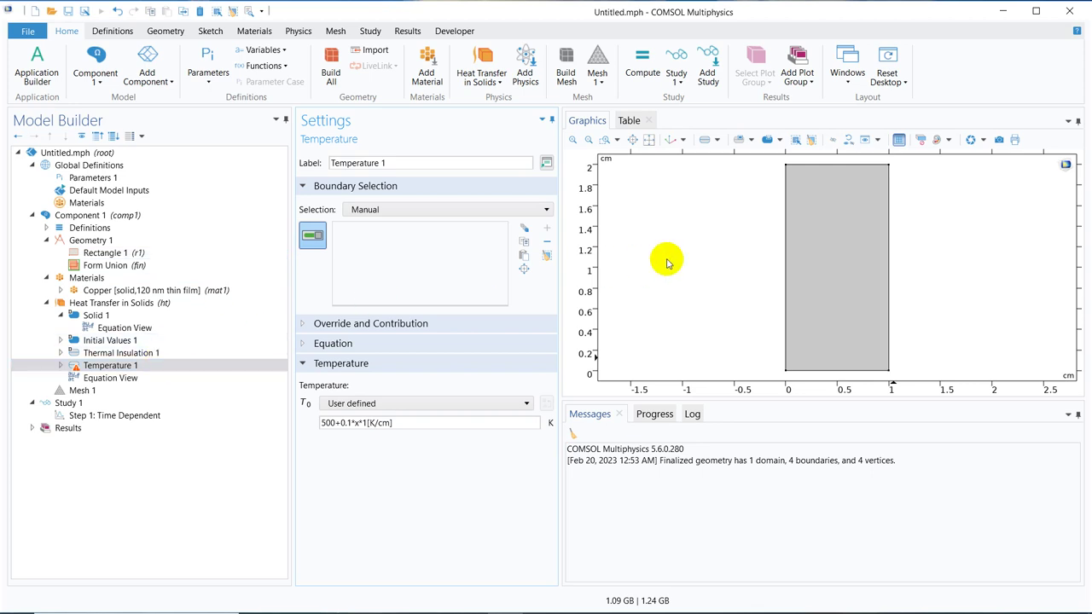
left_click(825, 371)
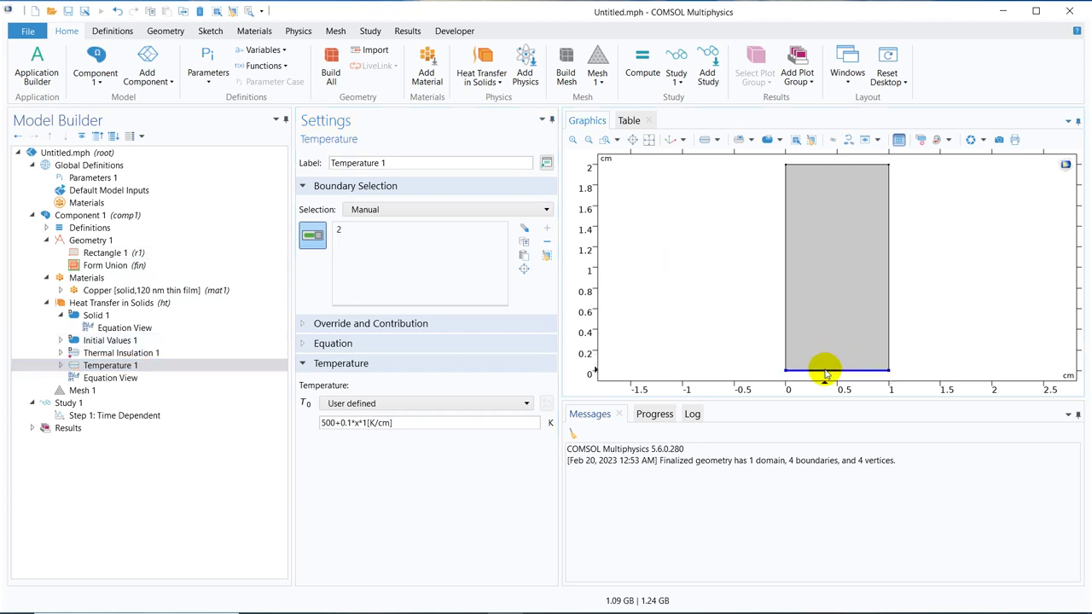
Step: Add Temperature 2 on boundaries 1, 3 and 4 with T0 set to 350 K
left_click(108, 315)
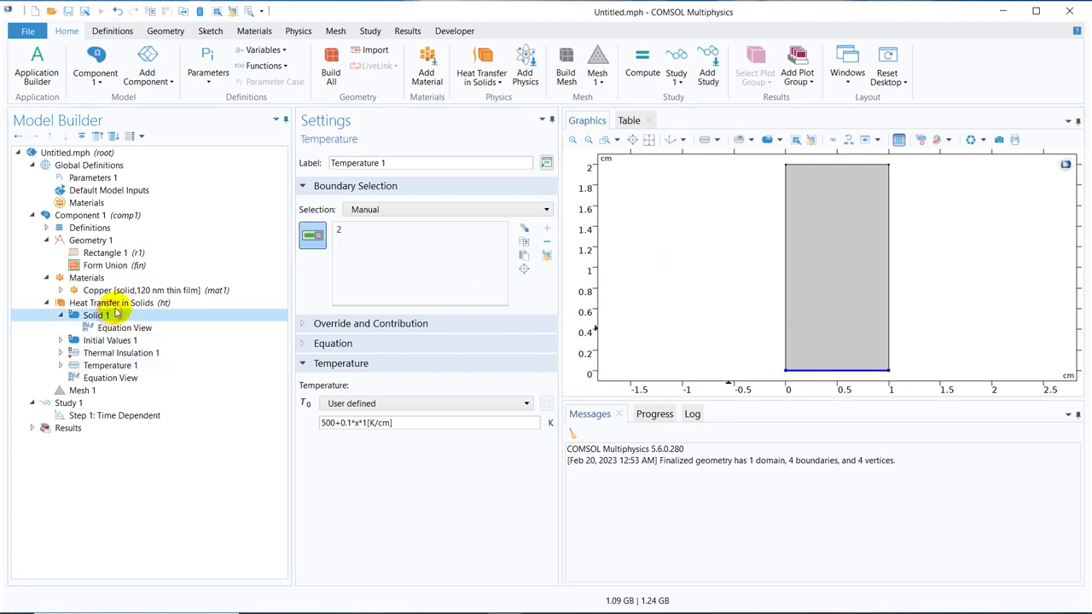
left_click(124, 305)
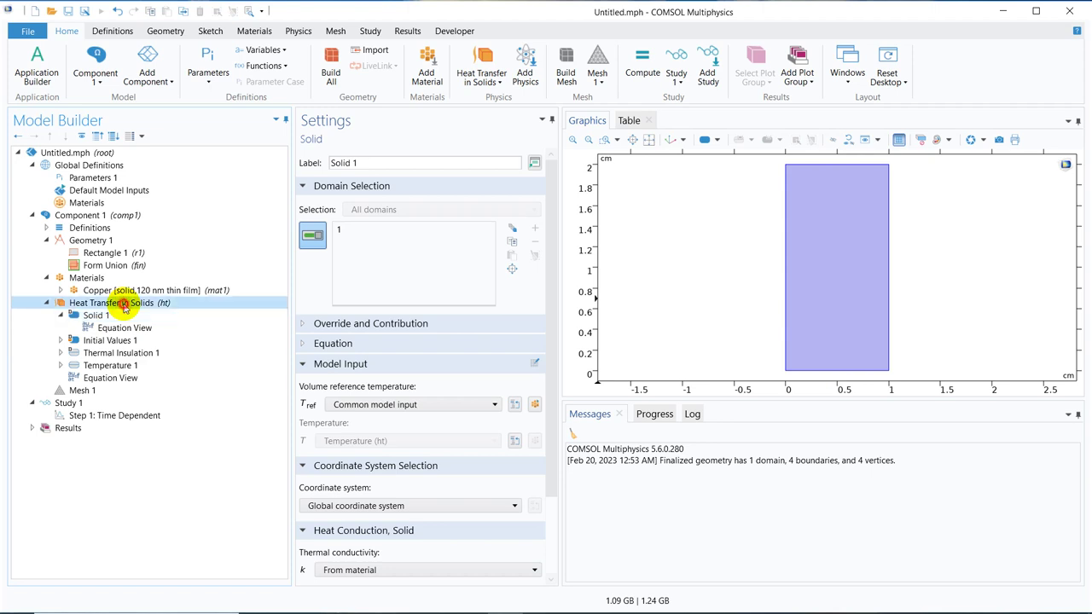
right_click(124, 304)
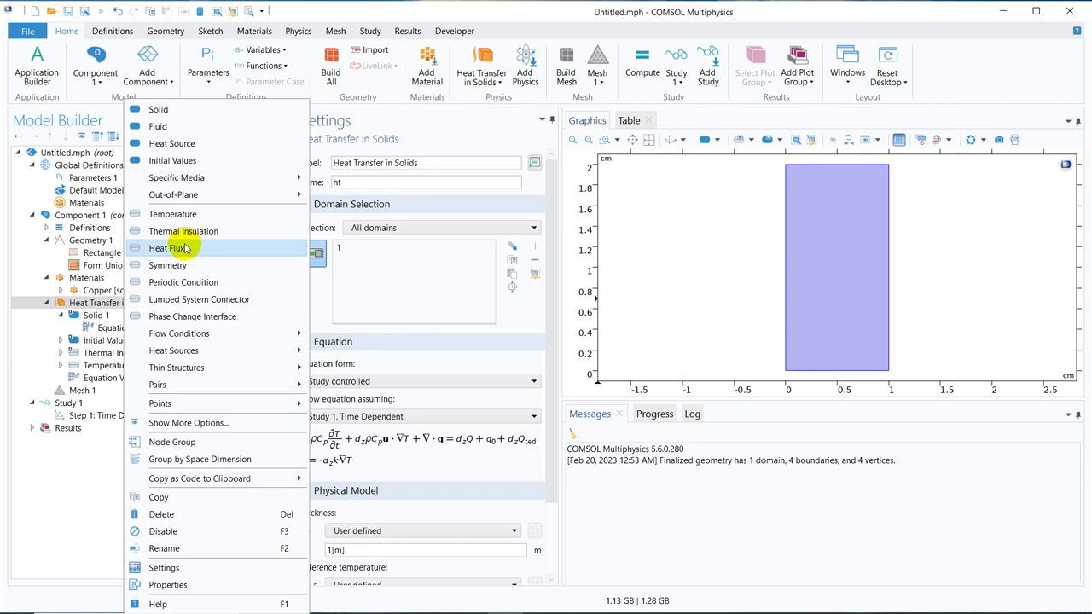
left_click(207, 214)
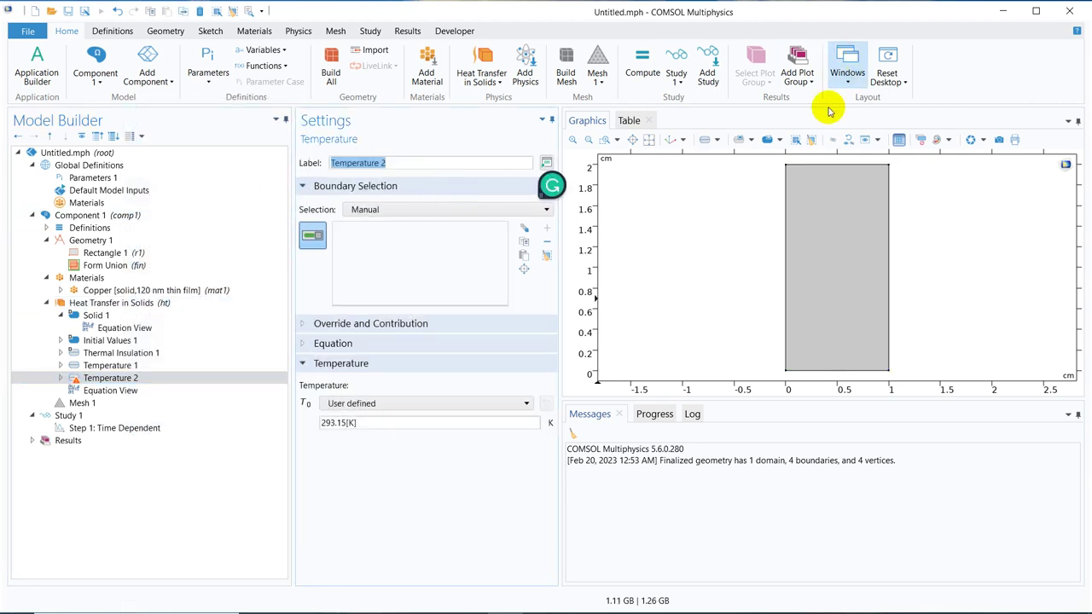
left_click(787, 213)
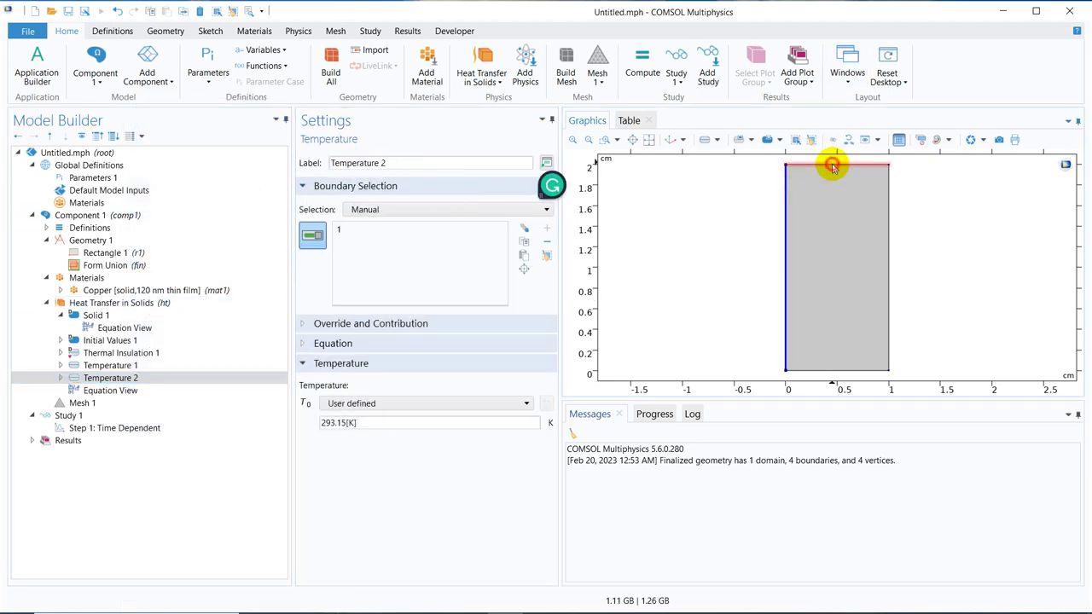
left_click(832, 165)
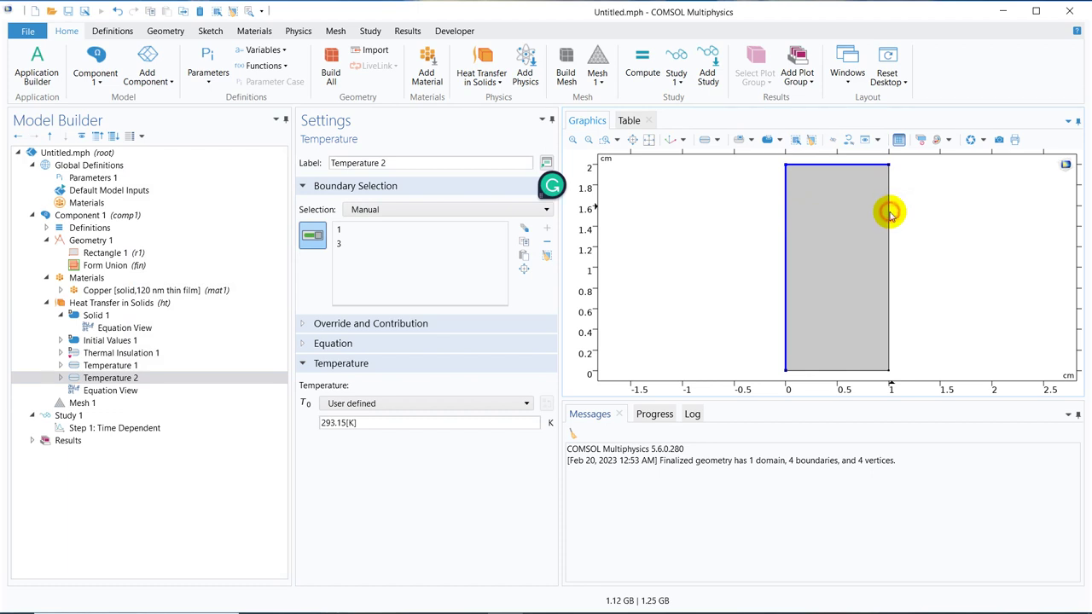
left_click(890, 215)
left_click(337, 421)
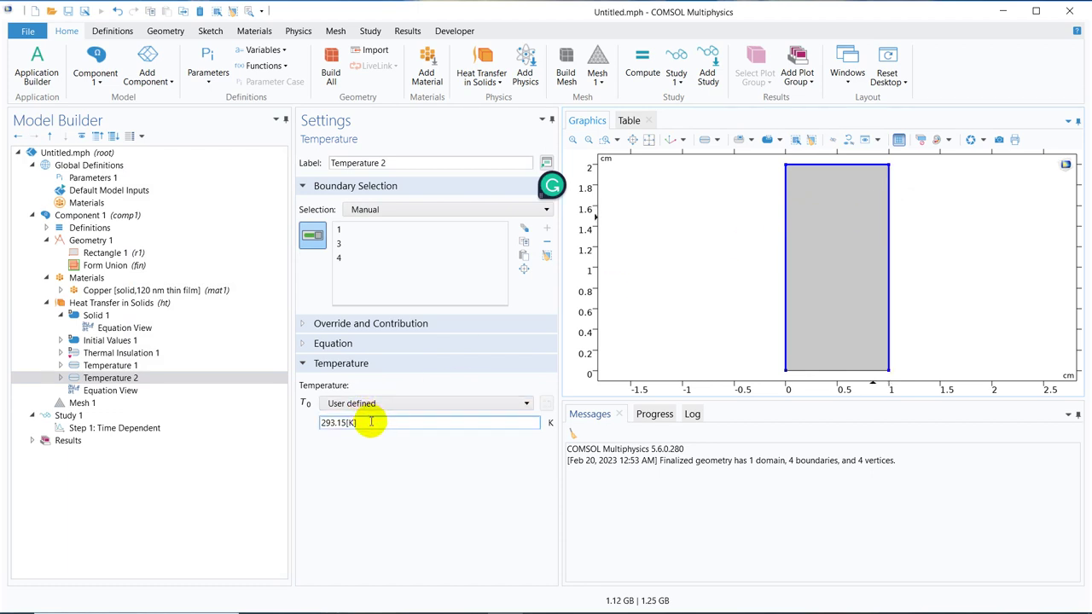
key("ctrl+a")
type("350")
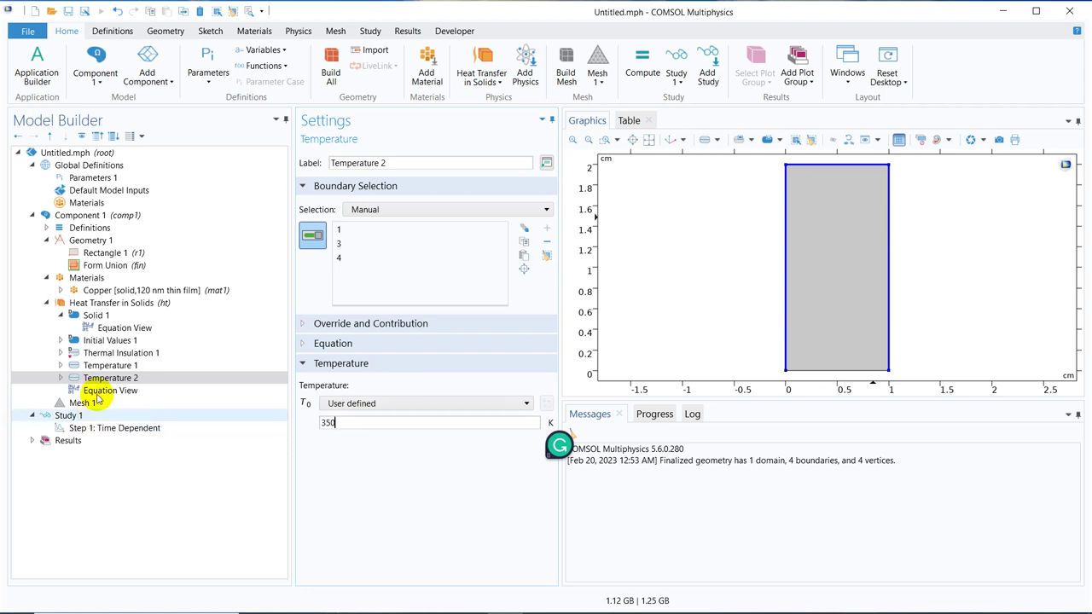
Step: Change the Temperature 1 coefficient from 0.1 to 100, giving 500+100*x*1[K/cm]
left_click(125, 364)
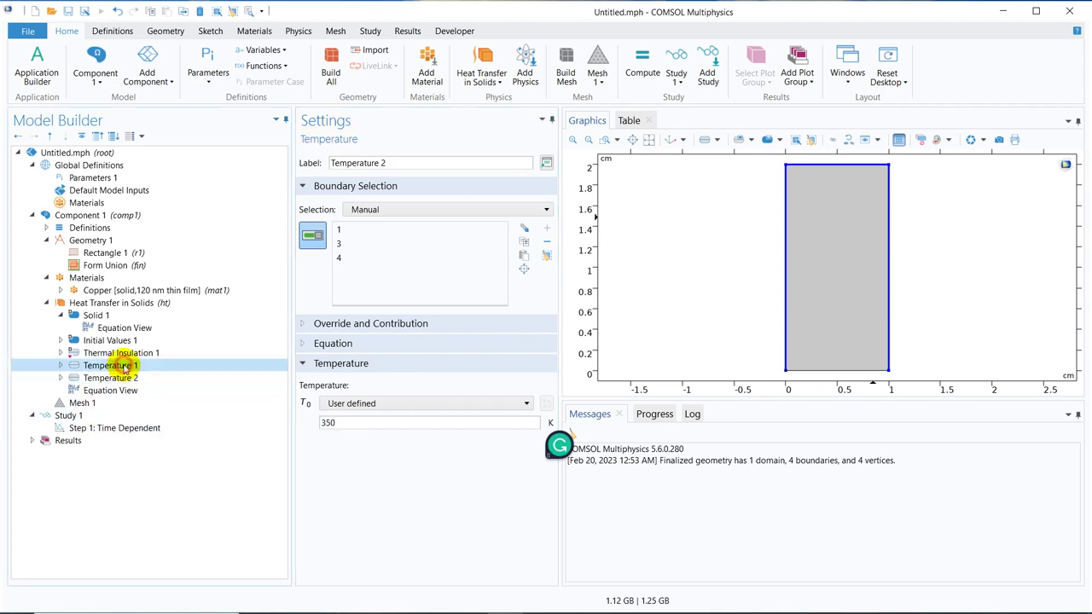
left_click(351, 423)
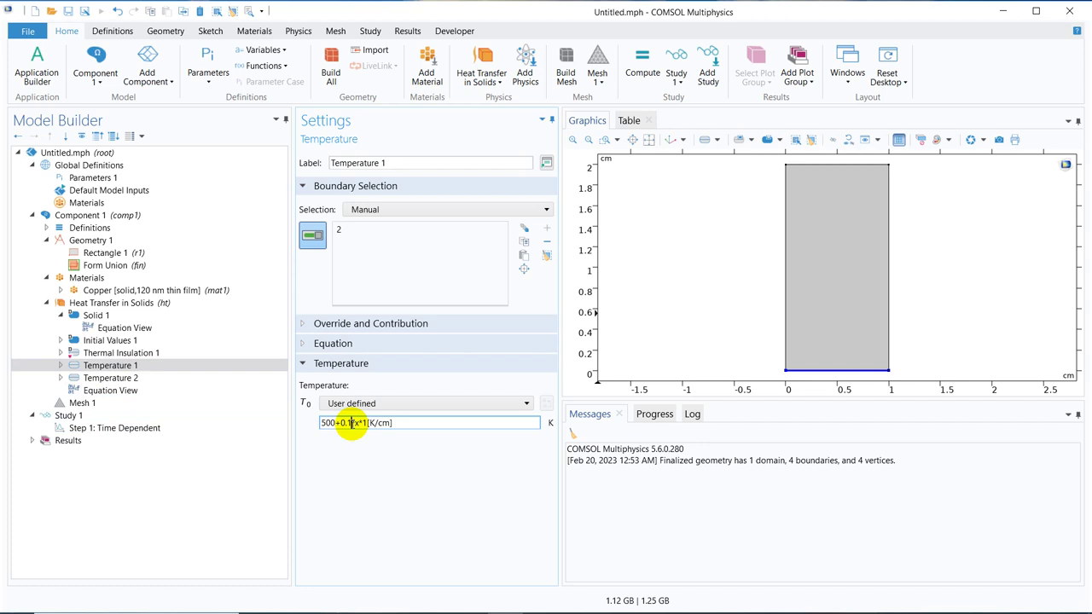
key("BackSpace")
key("BackSpace")
key("BackSpace")
type("100")
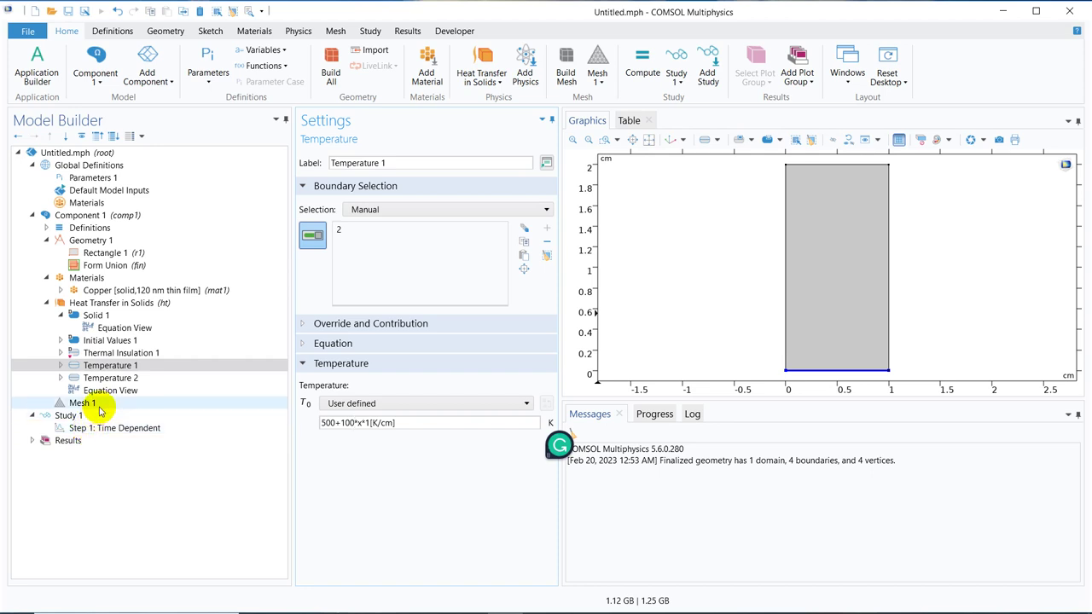
Step: Compute the Step 1: Time Dependent study
left_click(97, 402)
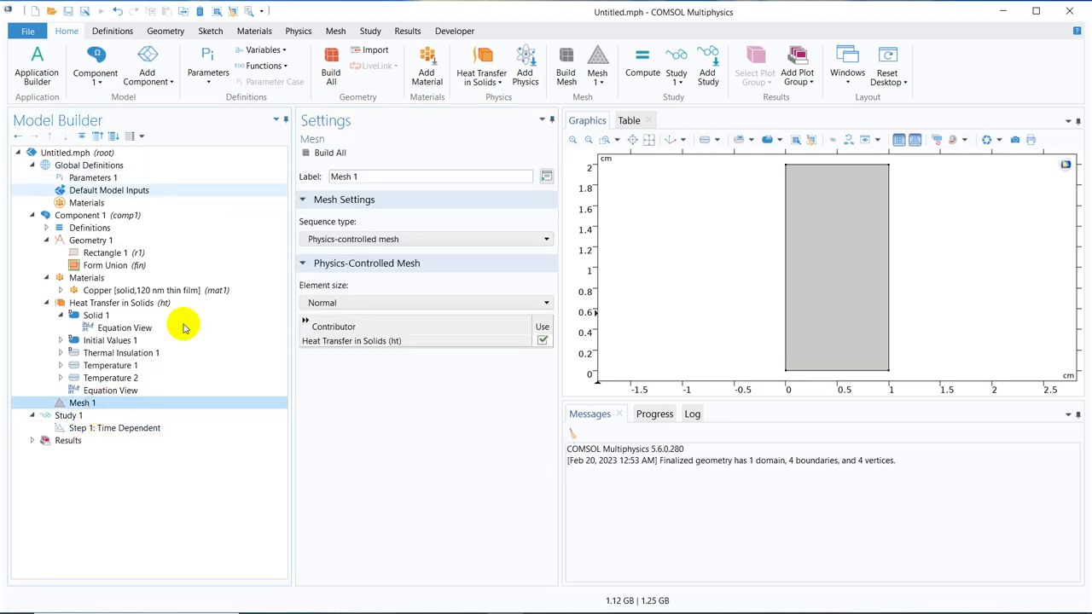
left_click(114, 428)
left_click(329, 153)
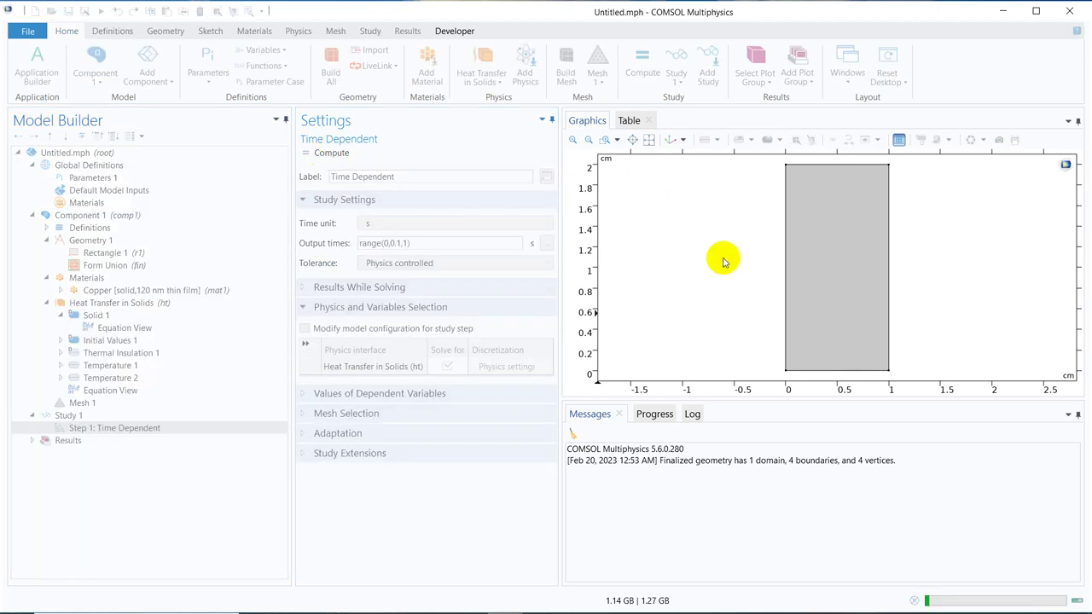
Step: Check the solver log, then zoom the temperature plot in on the rectangle
left_click(691, 416)
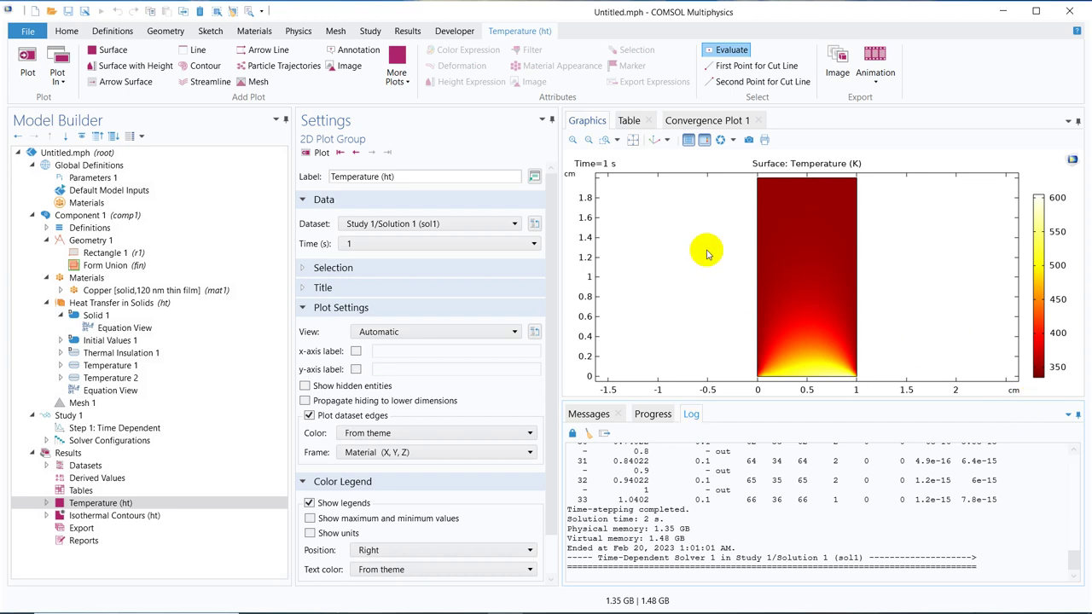
left_click(603, 141)
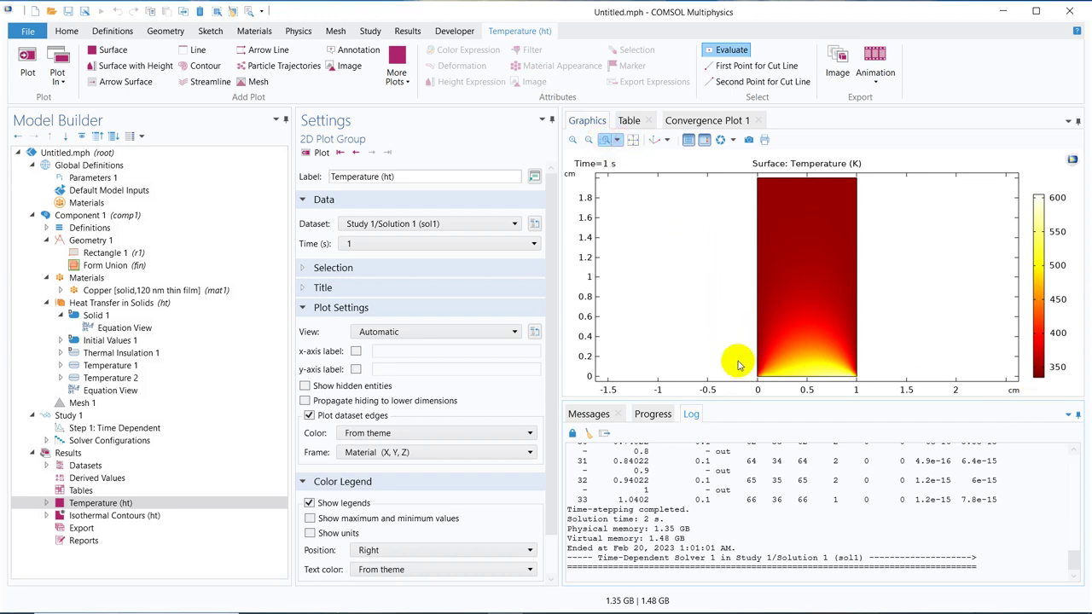
left_click(608, 140)
left_click_drag(716, 309, 914, 390)
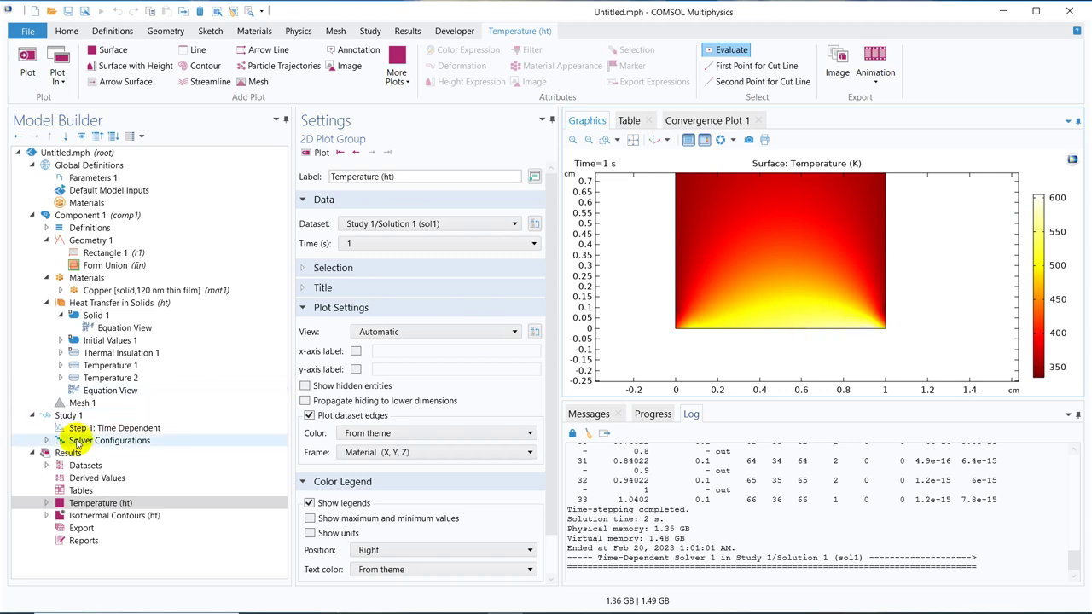
Step: Change the bottom-edge temperature coefficient from 100 to 400 and recompute the time-dependent study
left_click(130, 379)
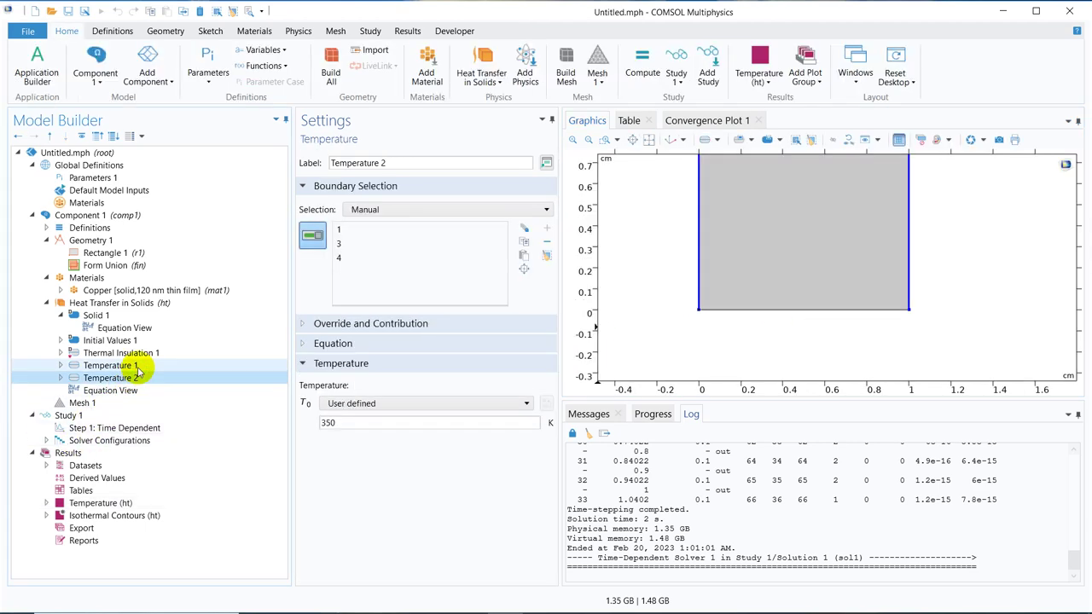
left_click(128, 366)
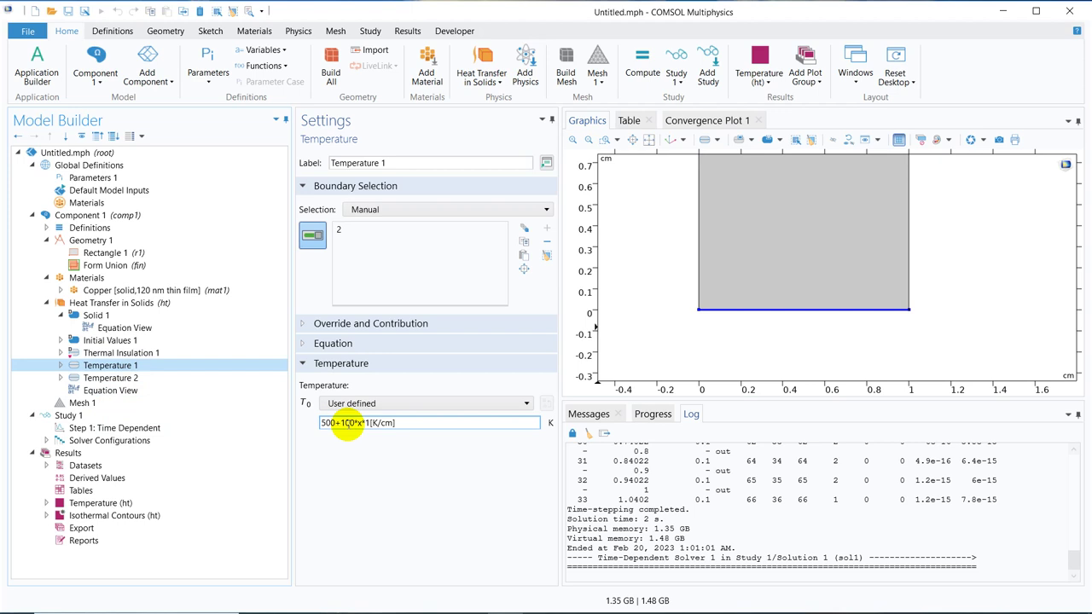
left_click(349, 423)
key("BackSpace")
type("4")
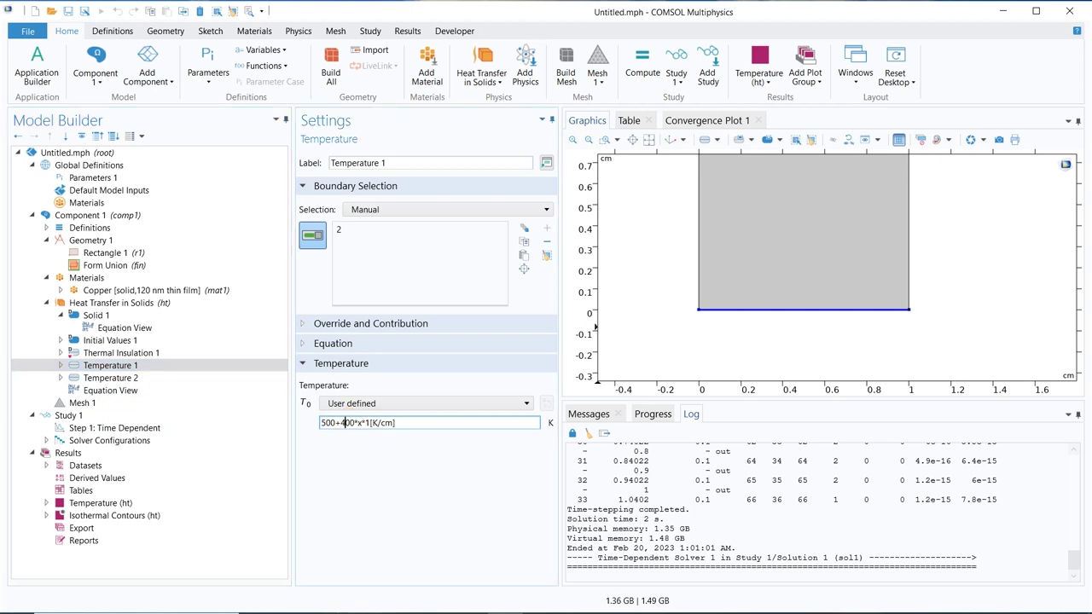
left_click(124, 428)
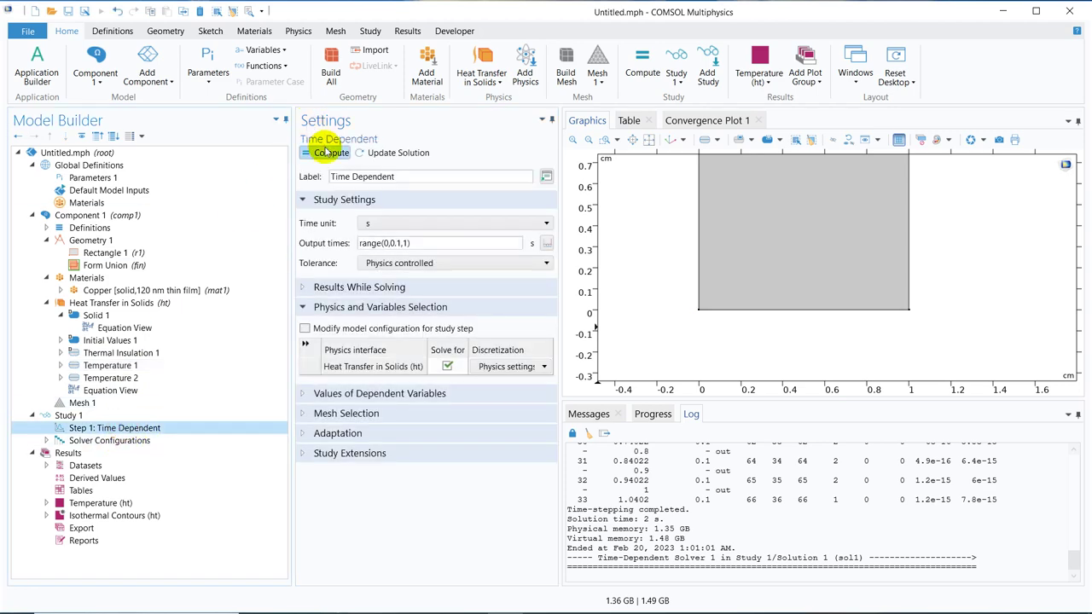
left_click(327, 152)
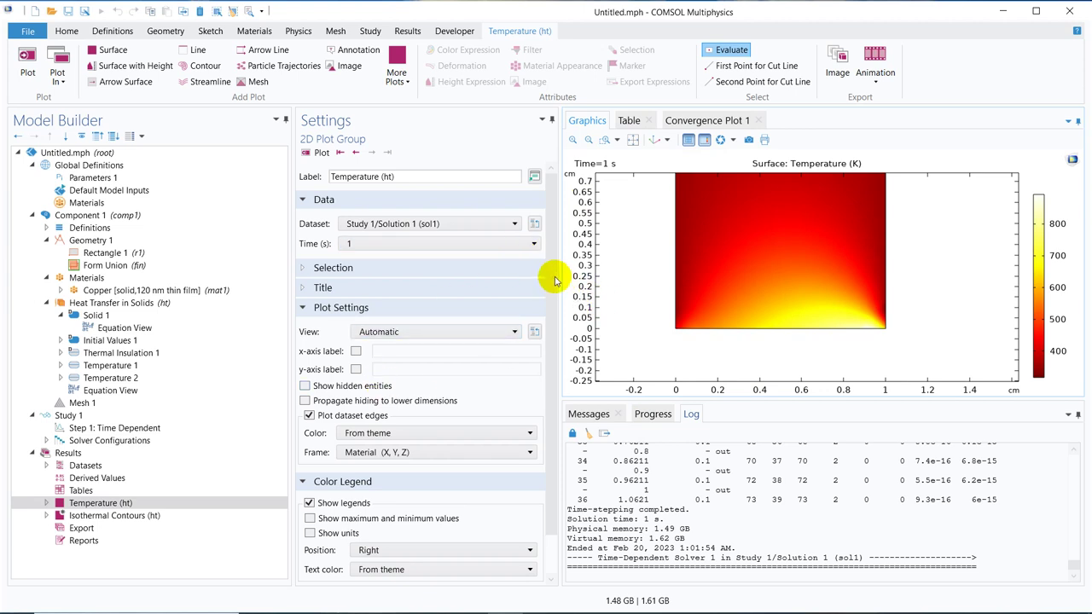
Step: Expand Component 1 > Definitions and bring up its Functions submenu
left_click(46, 227)
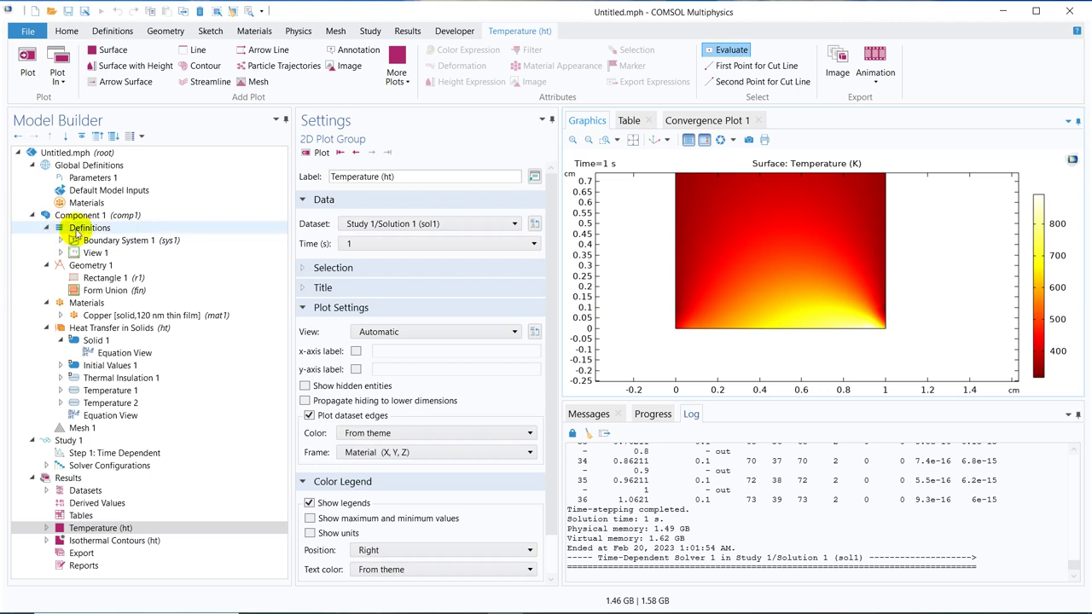
left_click(81, 230)
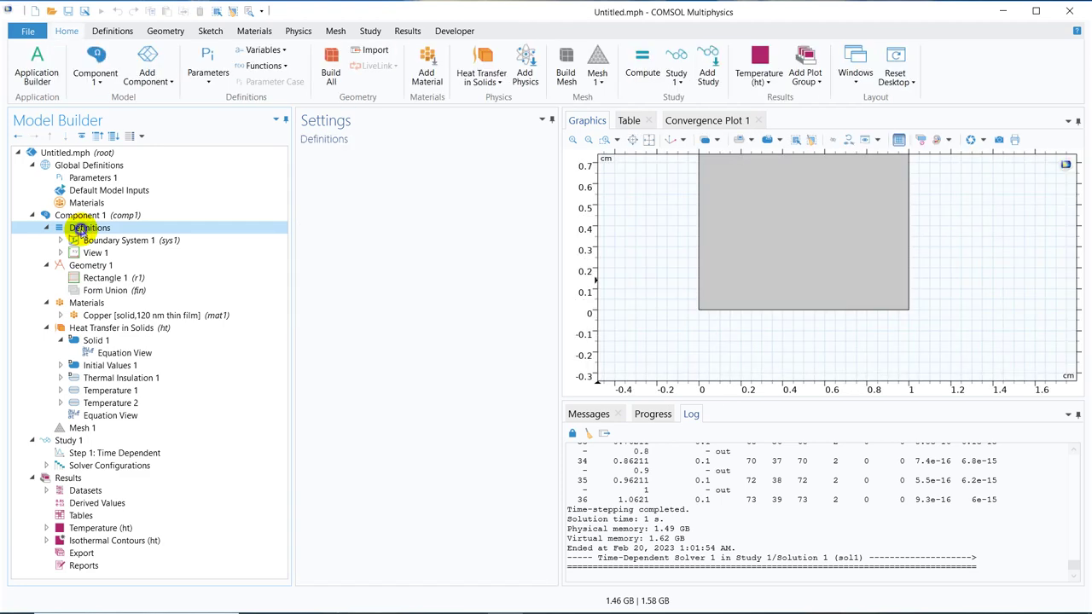
right_click(82, 230)
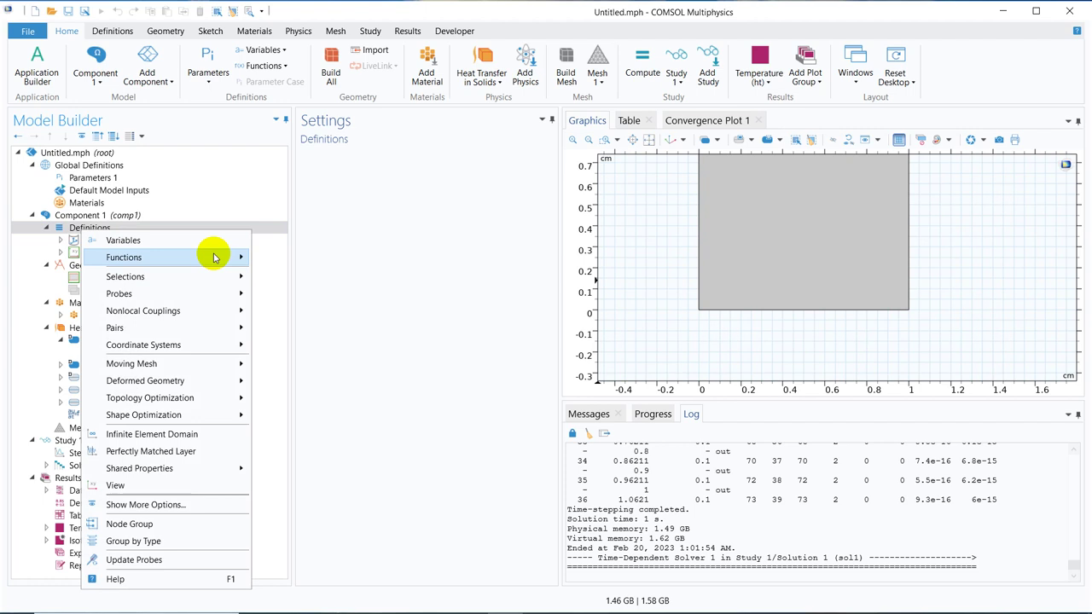
mouse_move(215, 258)
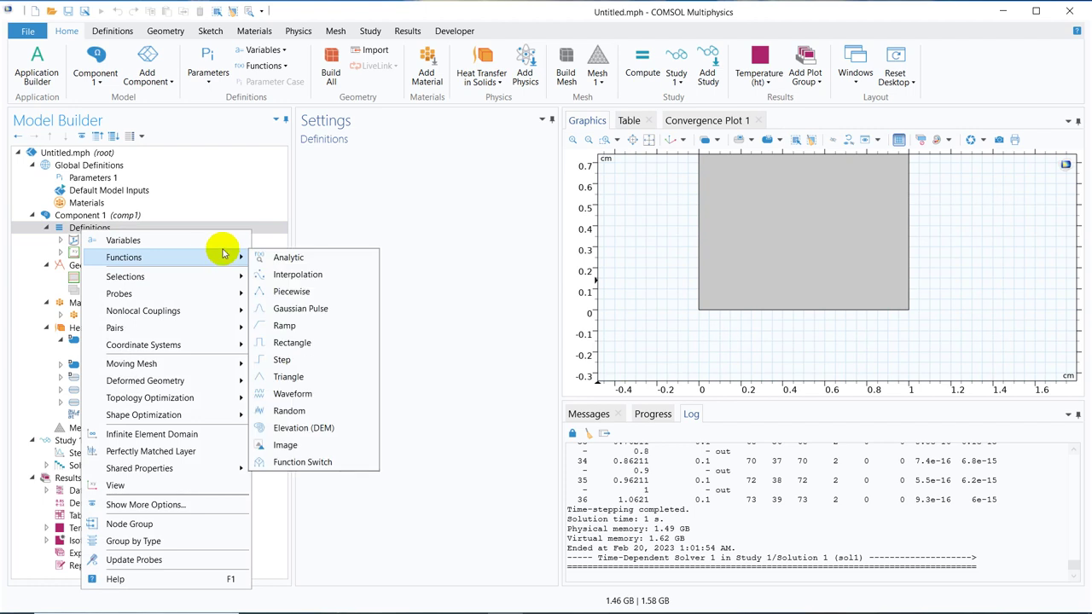
Step: Add Rectangle function rect1 with lower limit 3 and upper limit 4, and plot it
left_click(306, 343)
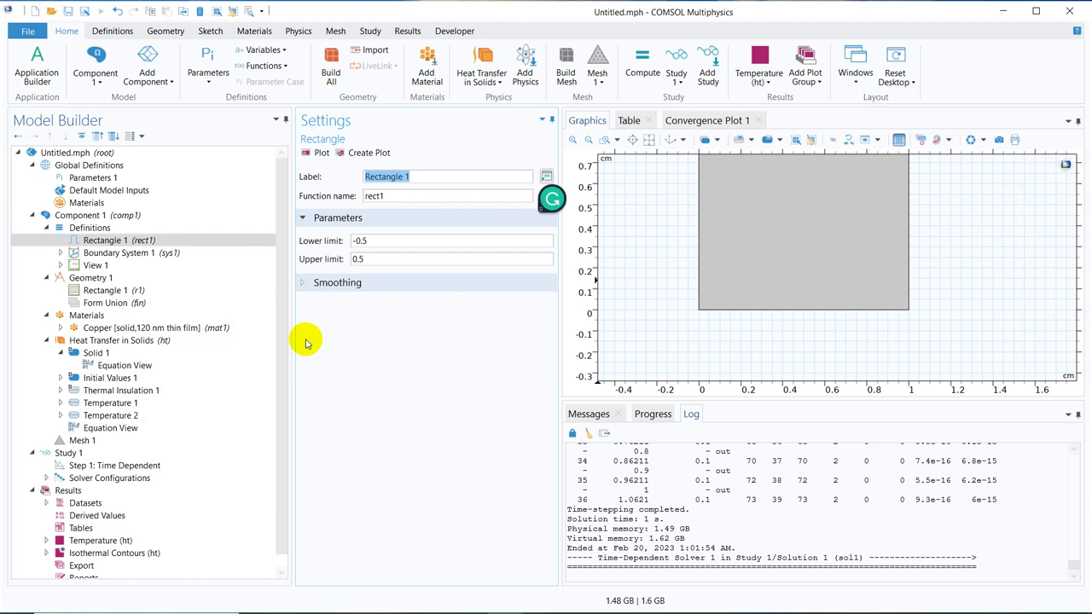
left_click(380, 240)
left_click_drag(380, 239, 322, 246)
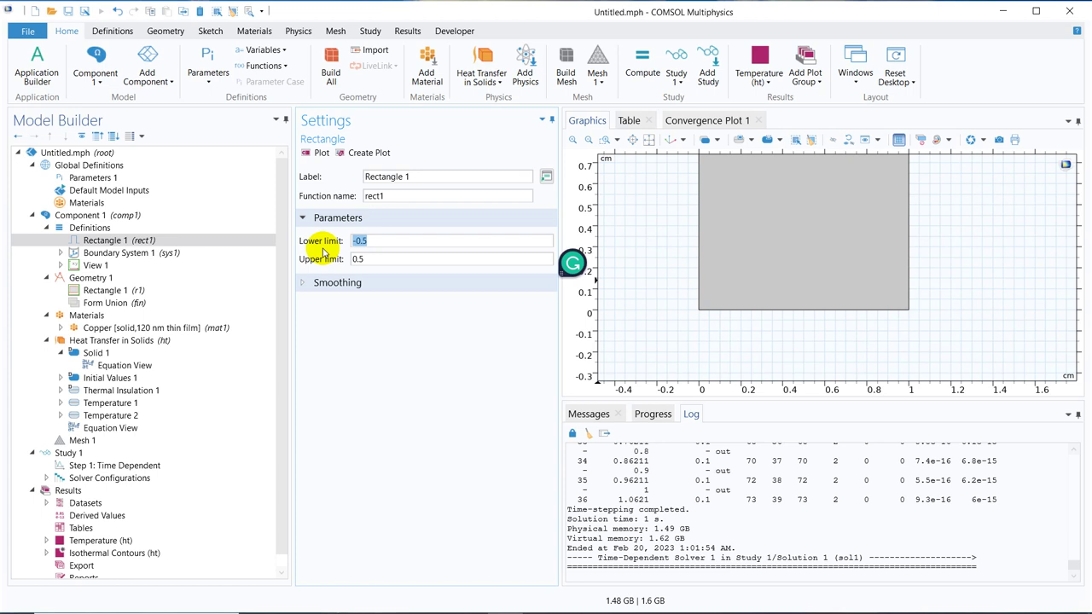
type("3")
left_click(374, 259)
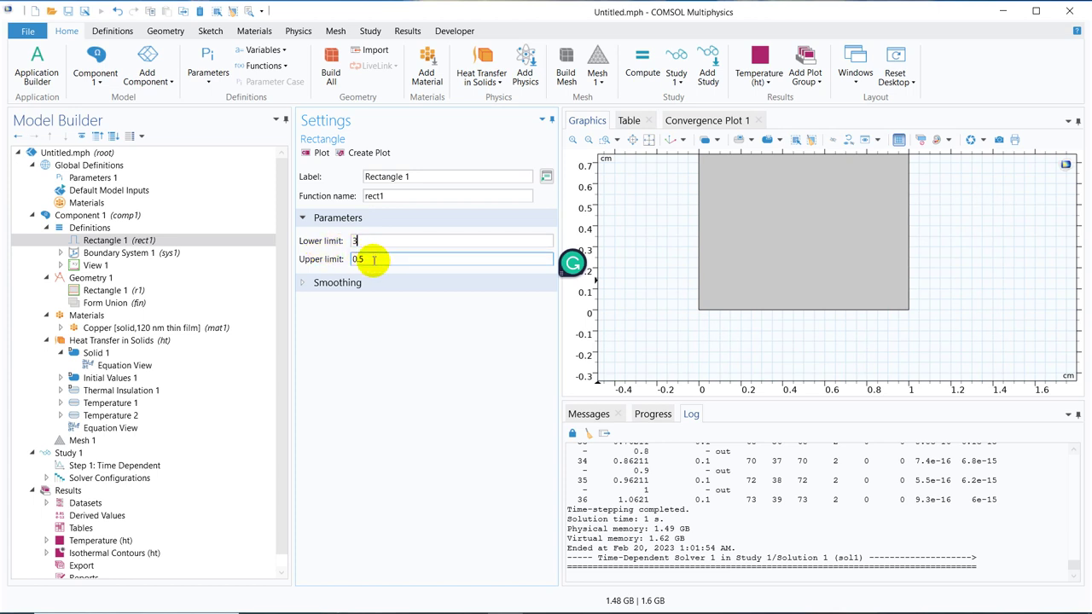
type("4")
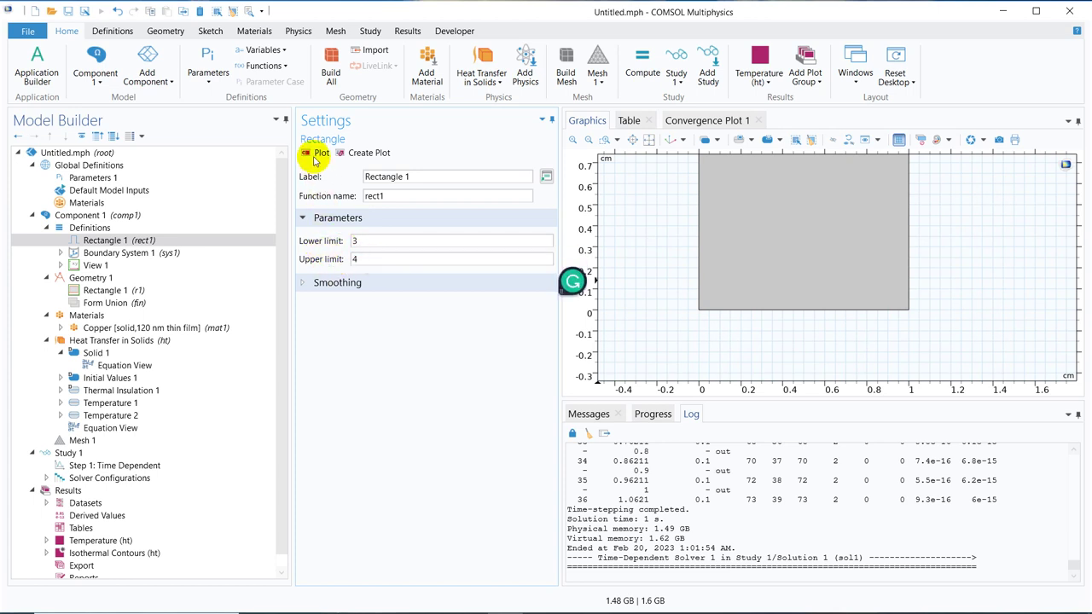
left_click(318, 153)
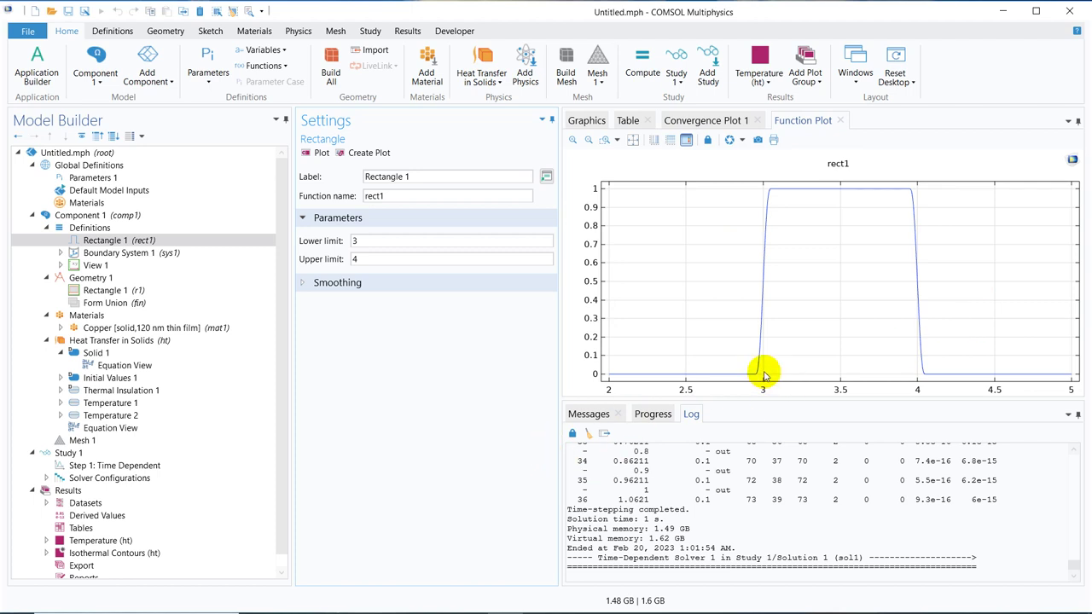
Step: Set rect1's smoothing transition zone to 0.5, replot it, and bring up Temperature 1
left_click(325, 284)
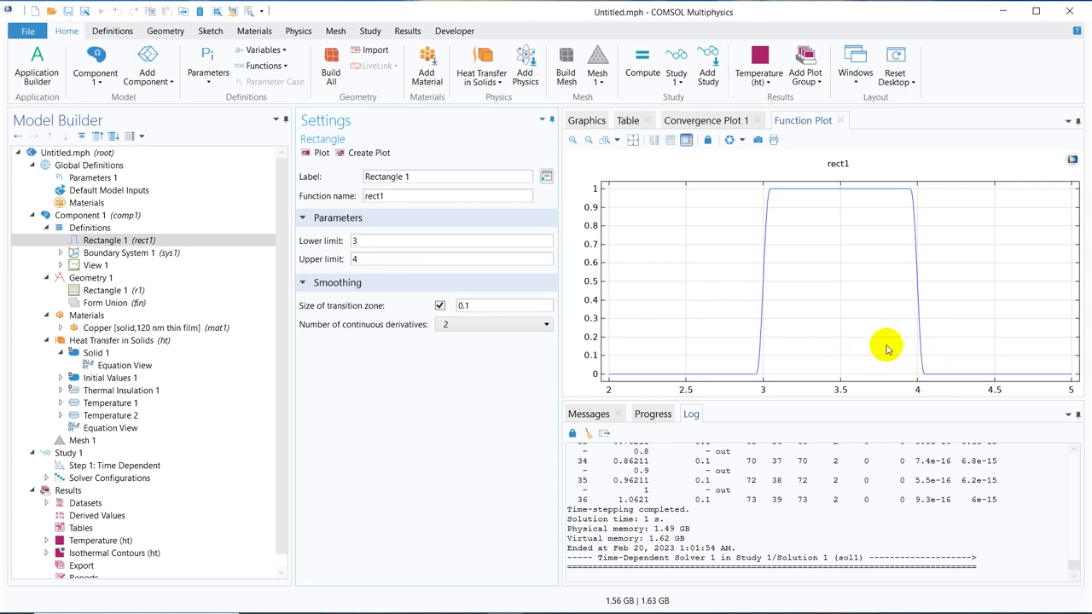
left_click(459, 305)
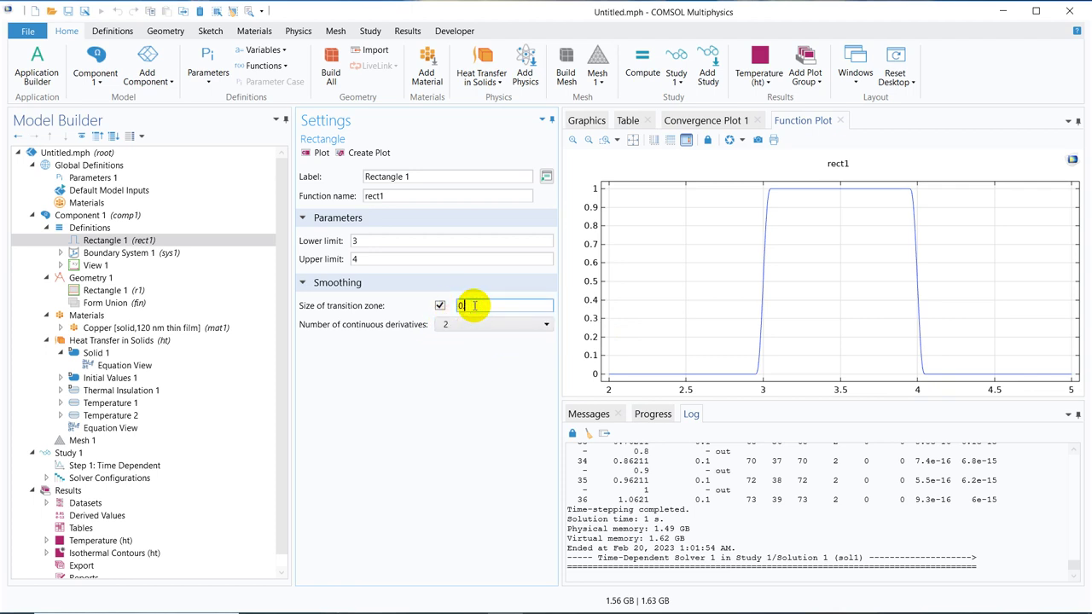
type("5")
key("Return")
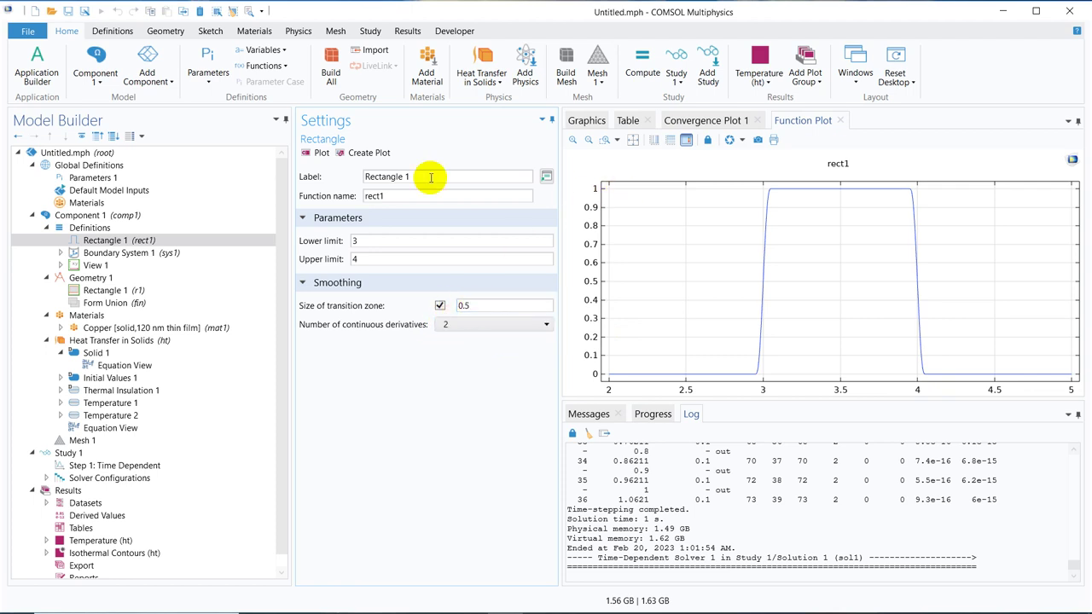
left_click(314, 157)
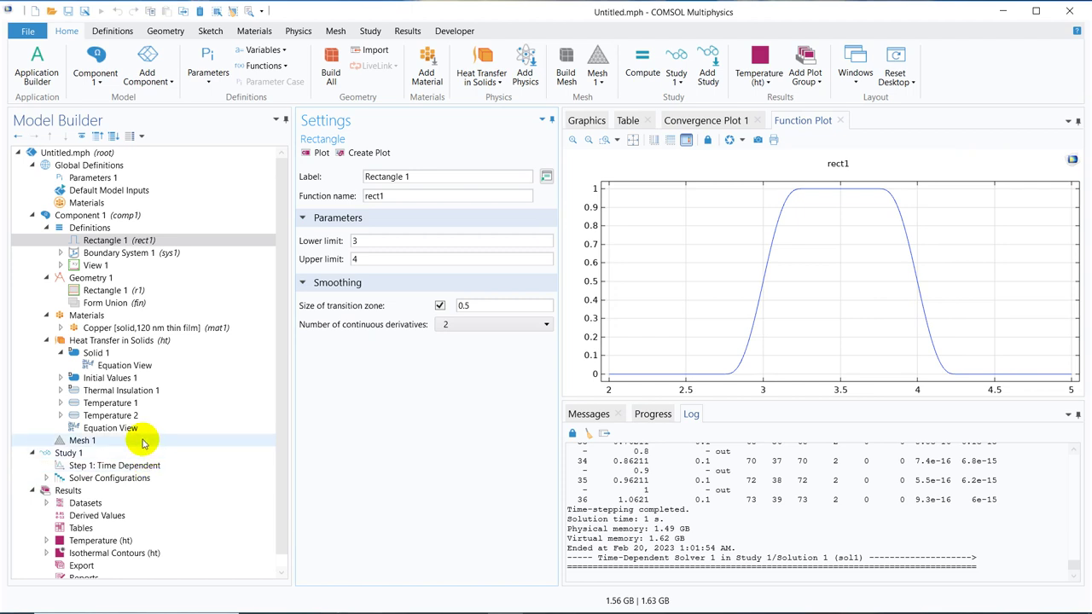
left_click(134, 404)
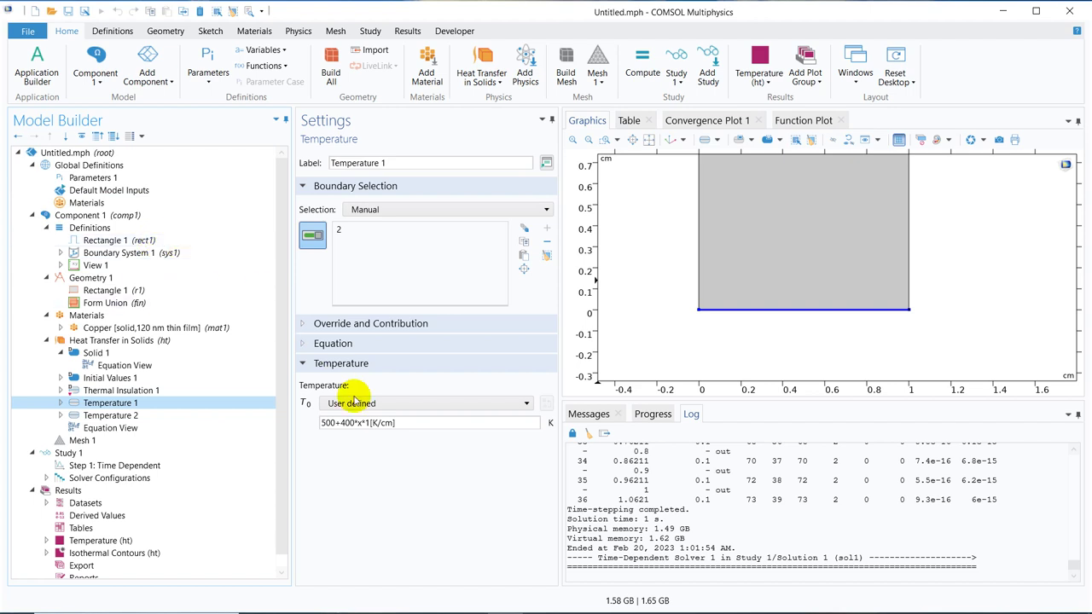
Step: Set the Temperature 1 expression to 500*rect1(t[1/s]) and recheck rect1's limits
left_click(404, 422)
key("ctrl+a")
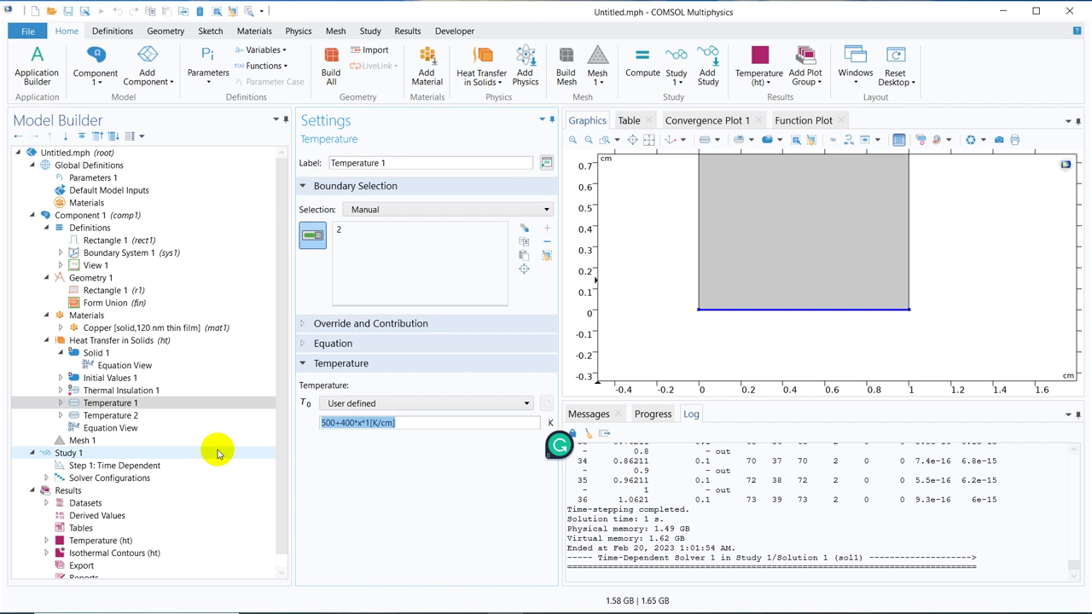
type("500*")
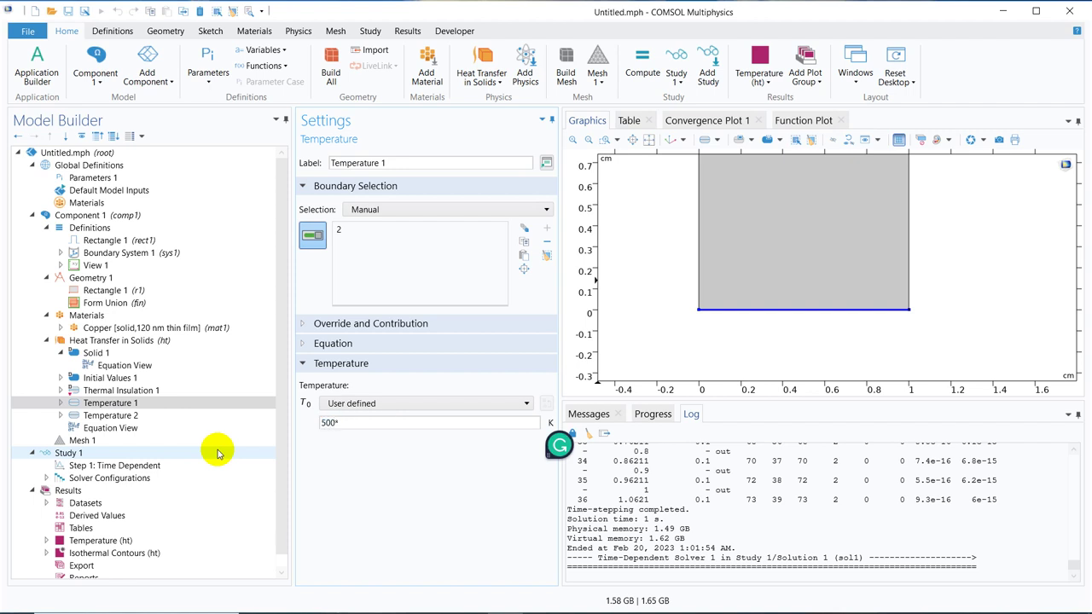
type("rect1(t[1/s")
left_click(344, 478)
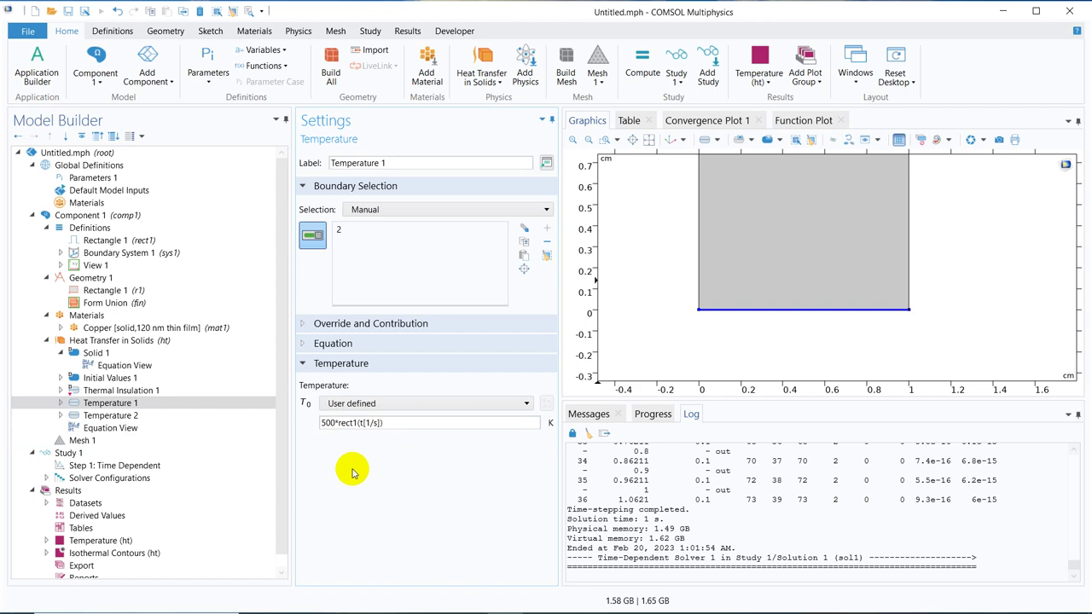
left_click(189, 241)
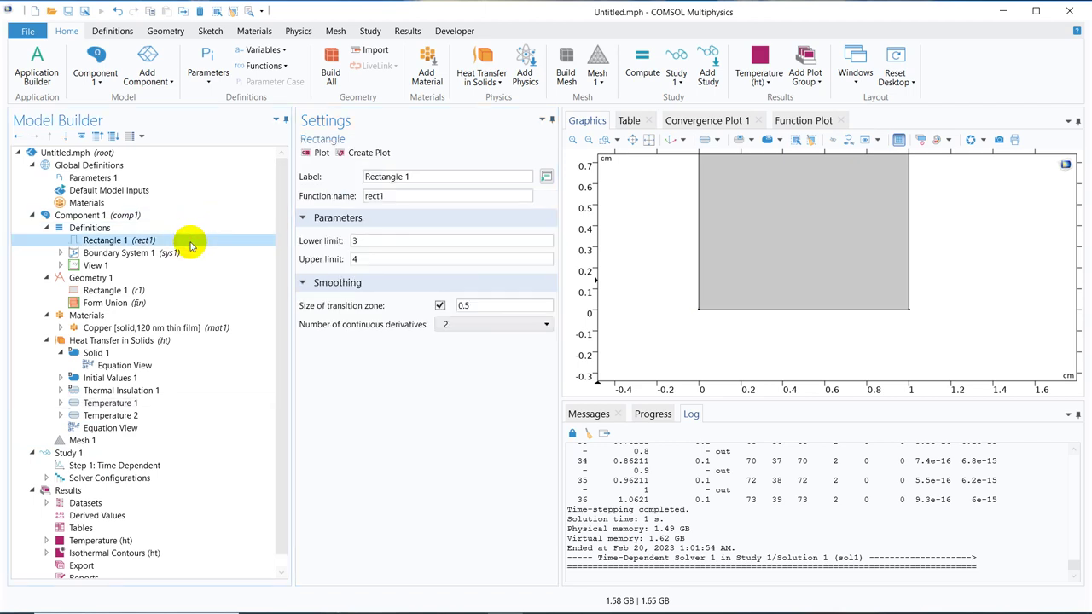
left_click(368, 259)
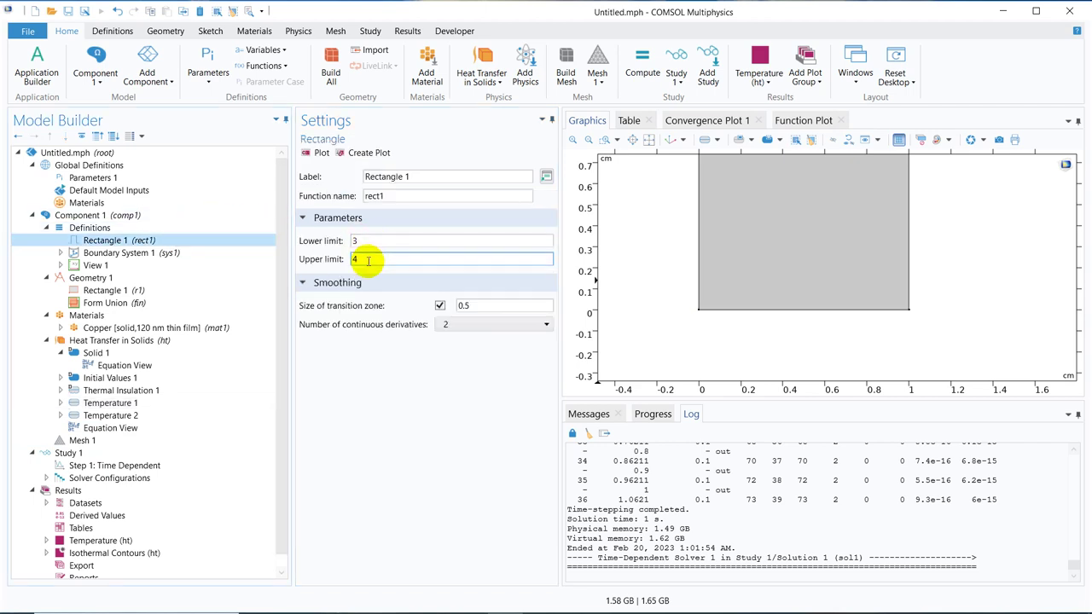
left_click(97, 467)
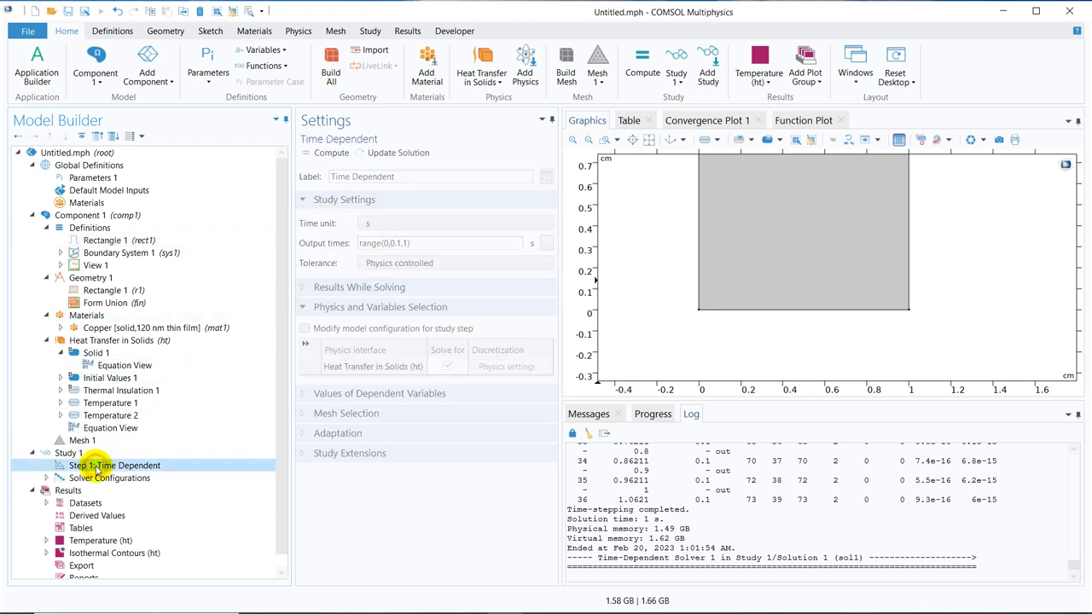
Step: Set output times to range(0,0.1,10), compute the study, and zoom to extents
left_click(411, 243)
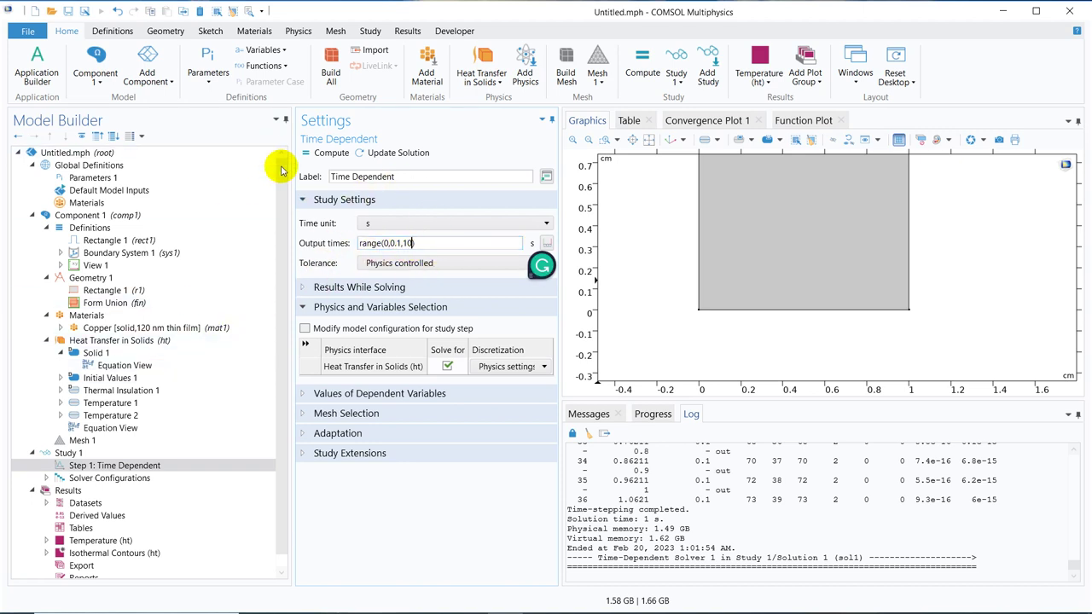
left_click(318, 159)
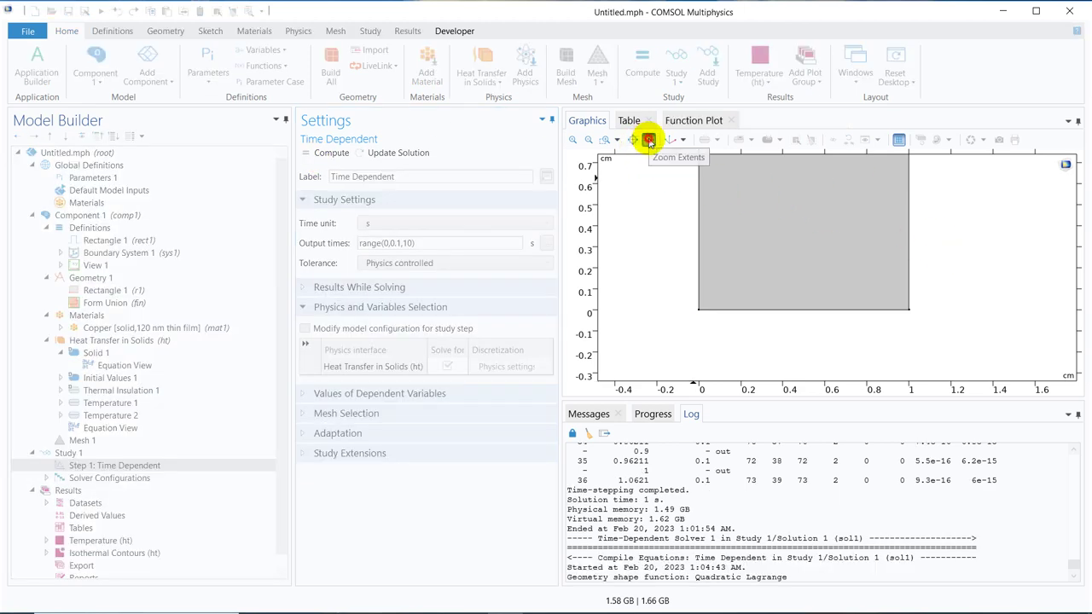
left_click(648, 139)
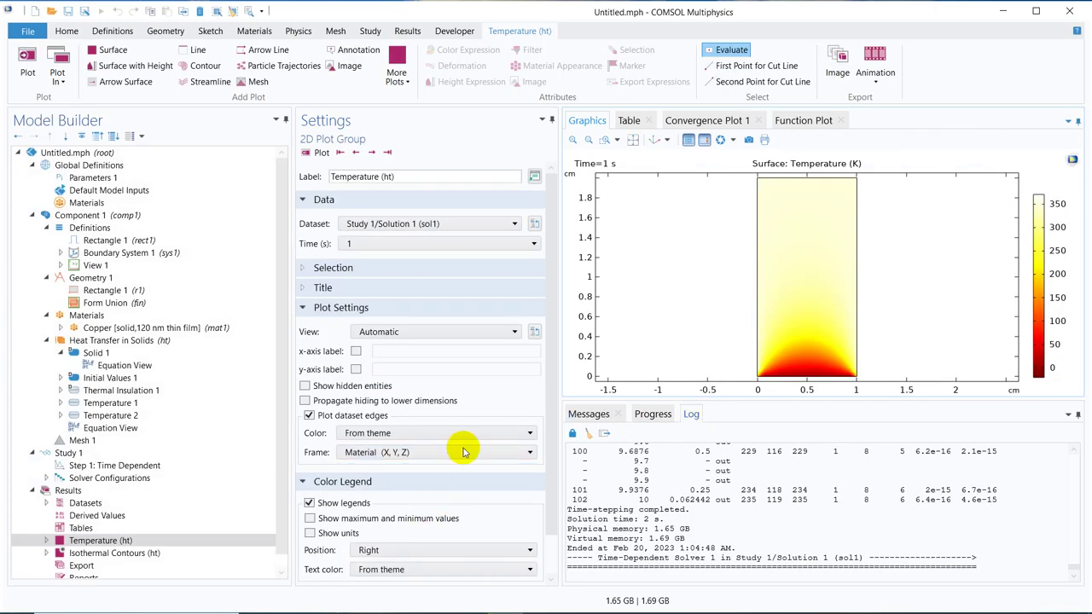
Step: Plot the temperature field at the 10 s solution time
left_click(493, 248)
left_click_drag(529, 288, 534, 248)
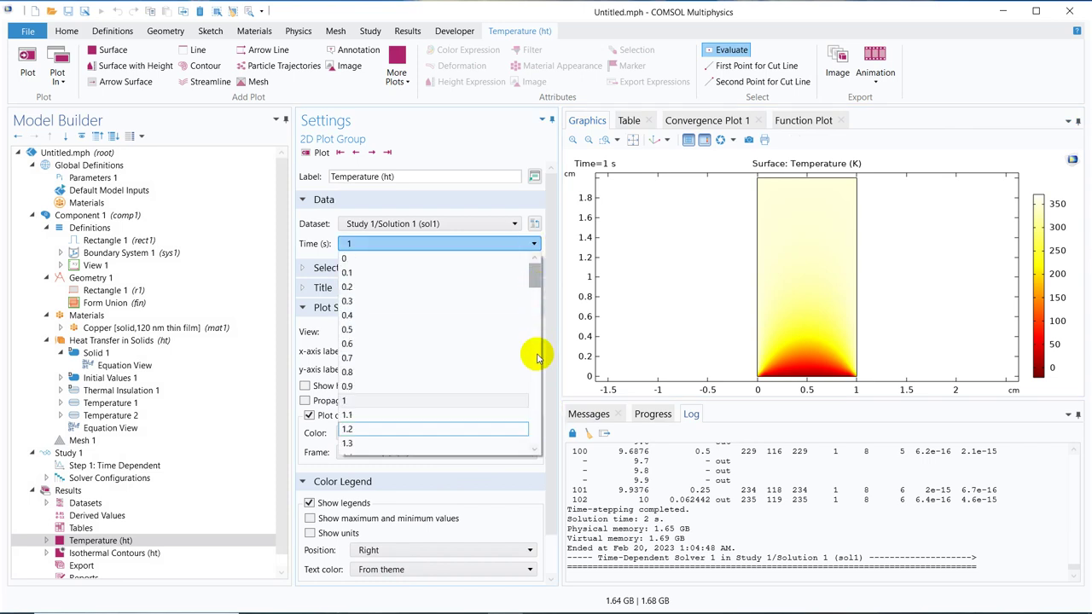
left_click_drag(538, 358, 555, 470)
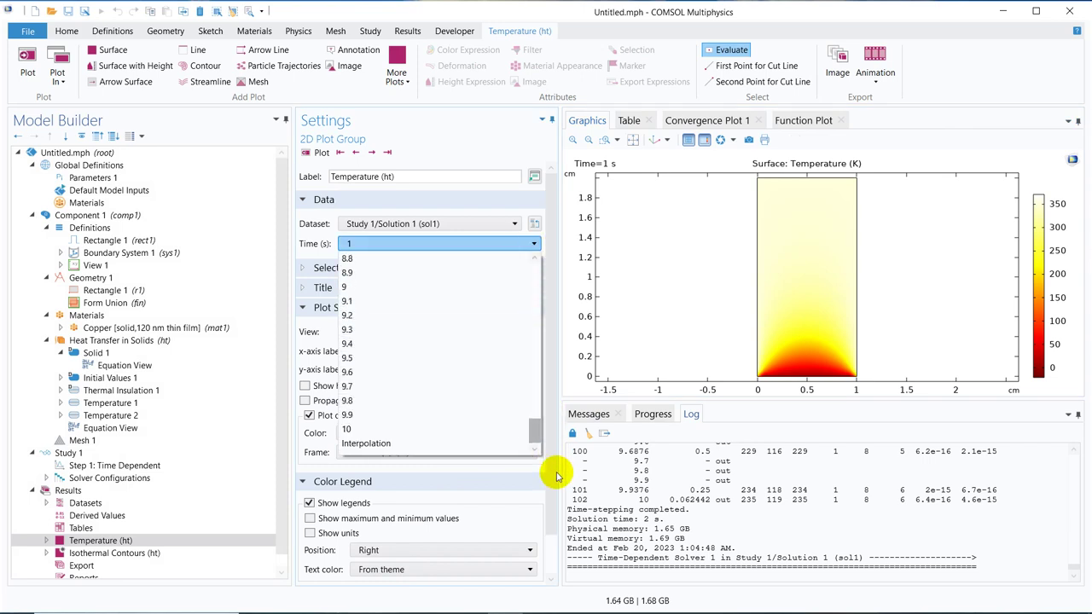
left_click(387, 429)
left_click(316, 155)
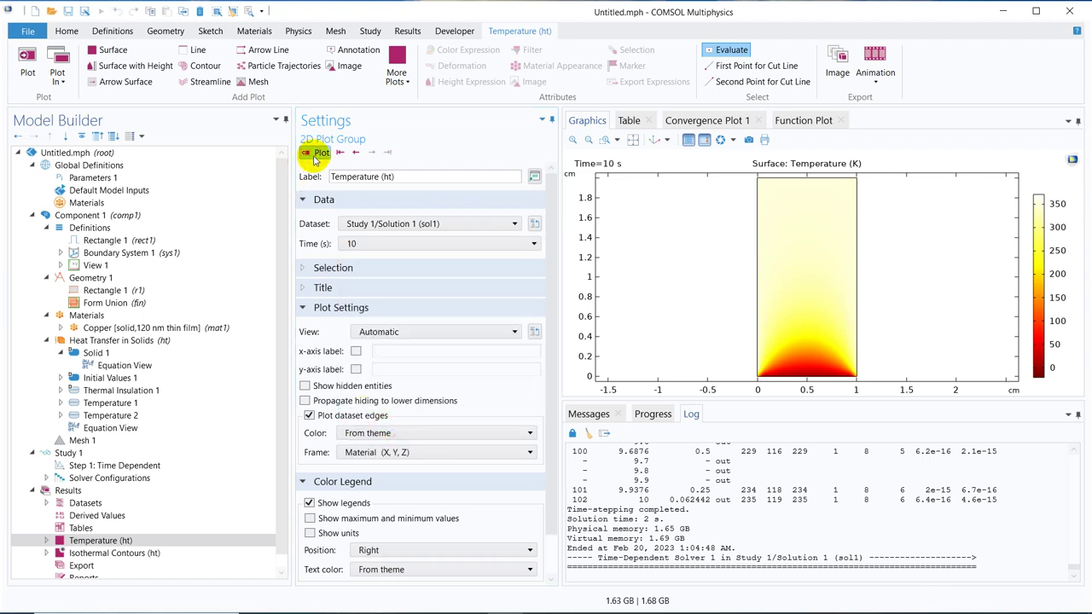
Step: Plot the temperature at 0 s, then show the Temperature 1 boundary condition
left_click(500, 243)
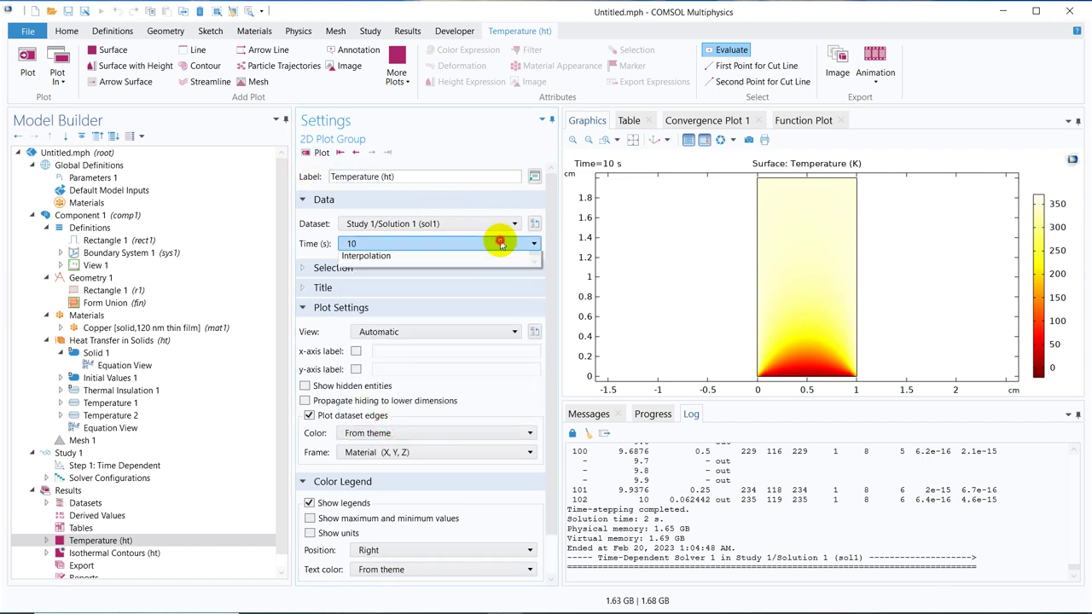
left_click_drag(537, 430, 449, 236)
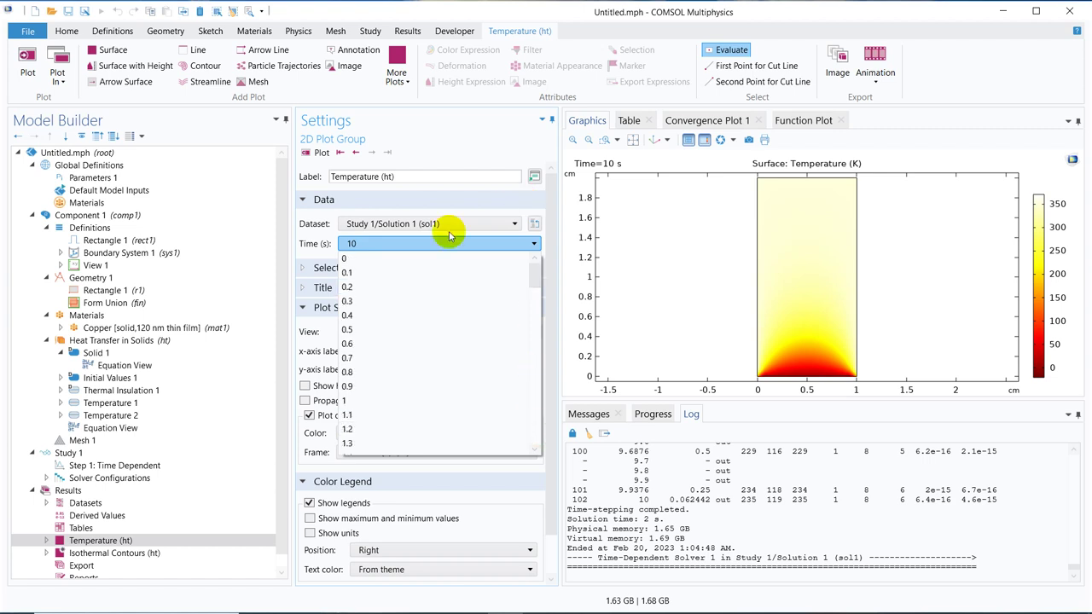
left_click(365, 258)
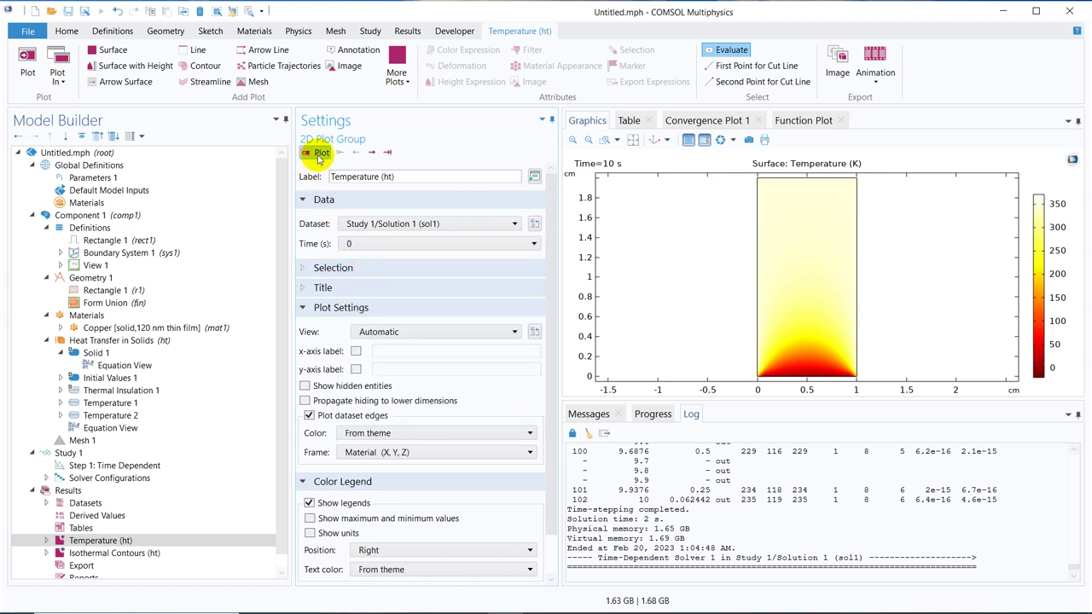
left_click(321, 157)
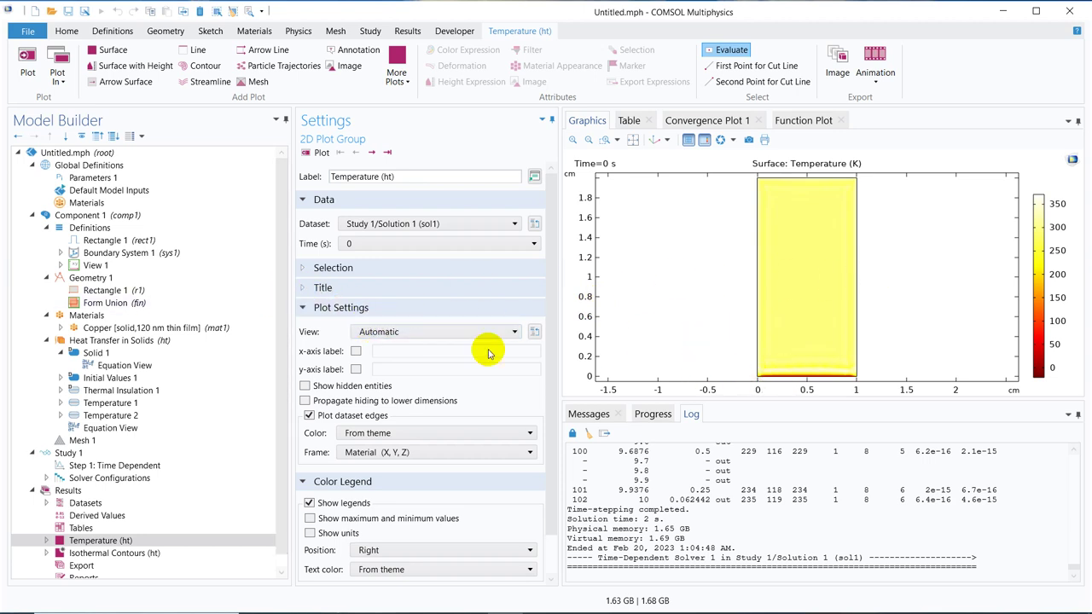
left_click(156, 408)
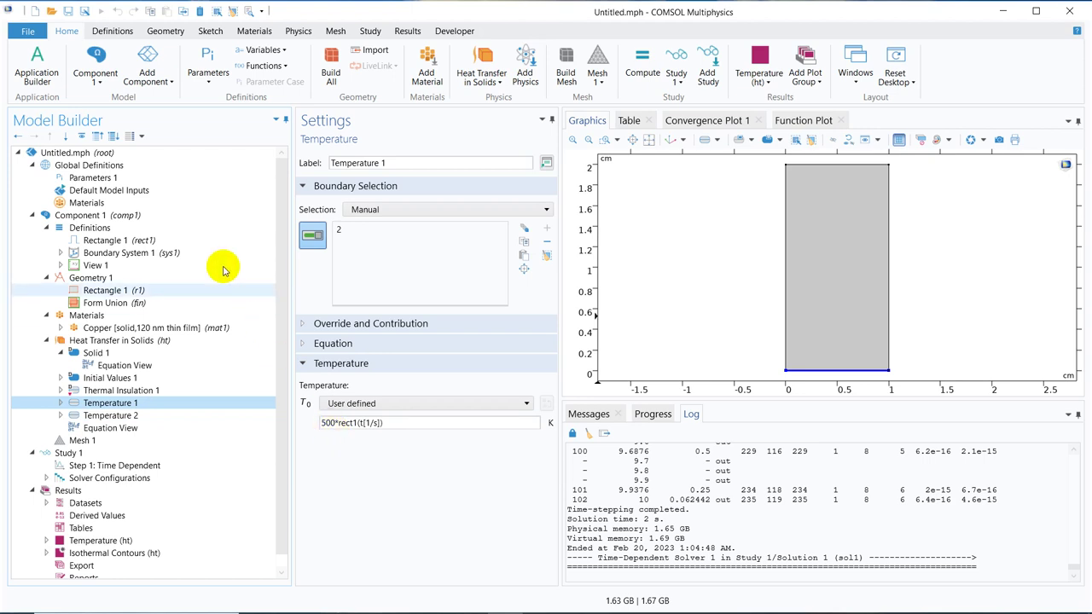
Step: Replot the rect1 function to check its smoothed 3–4 s pulse
left_click(136, 240)
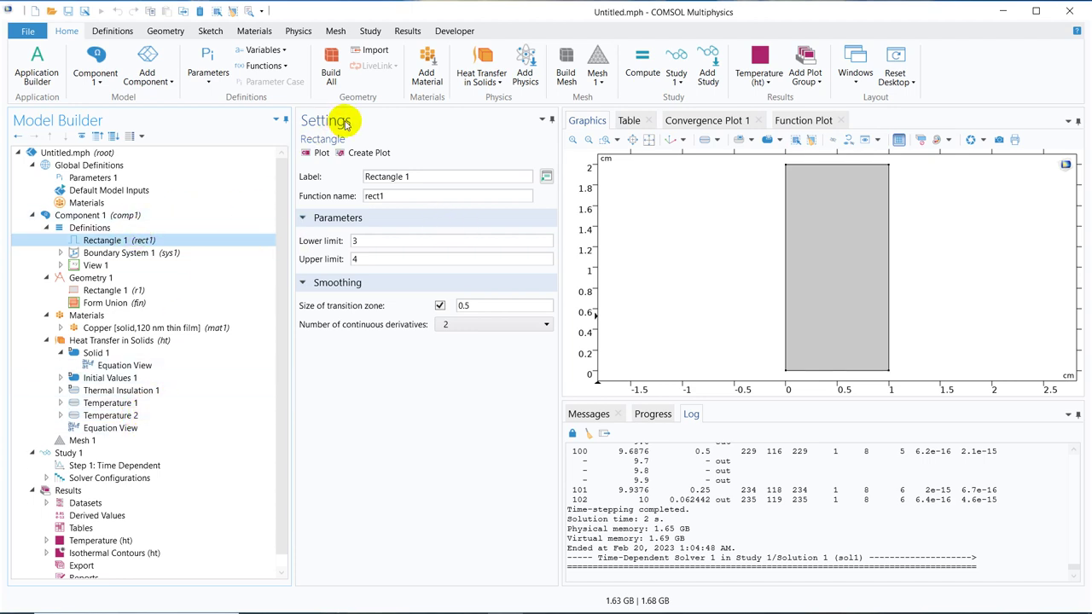
left_click(317, 152)
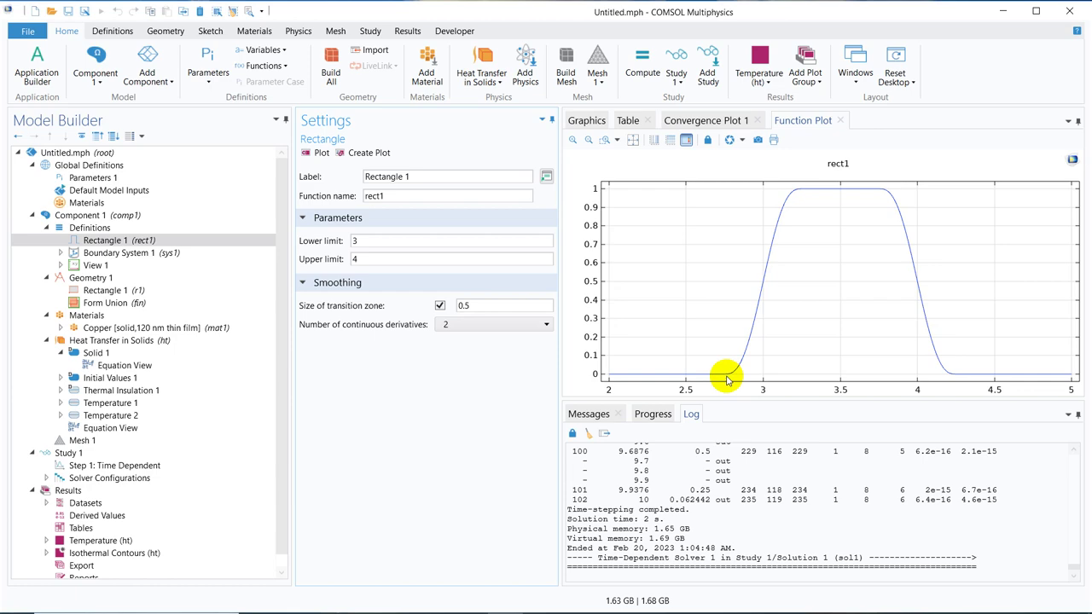
Step: Plot the Temperature (ht) surface at 2.5 s
left_click(120, 540)
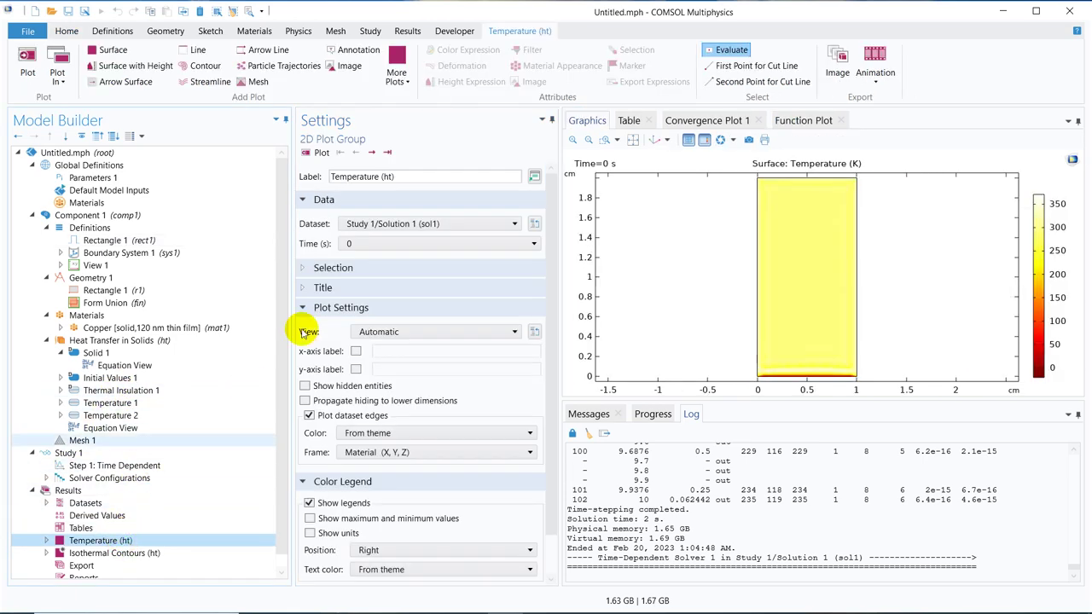
left_click(392, 242)
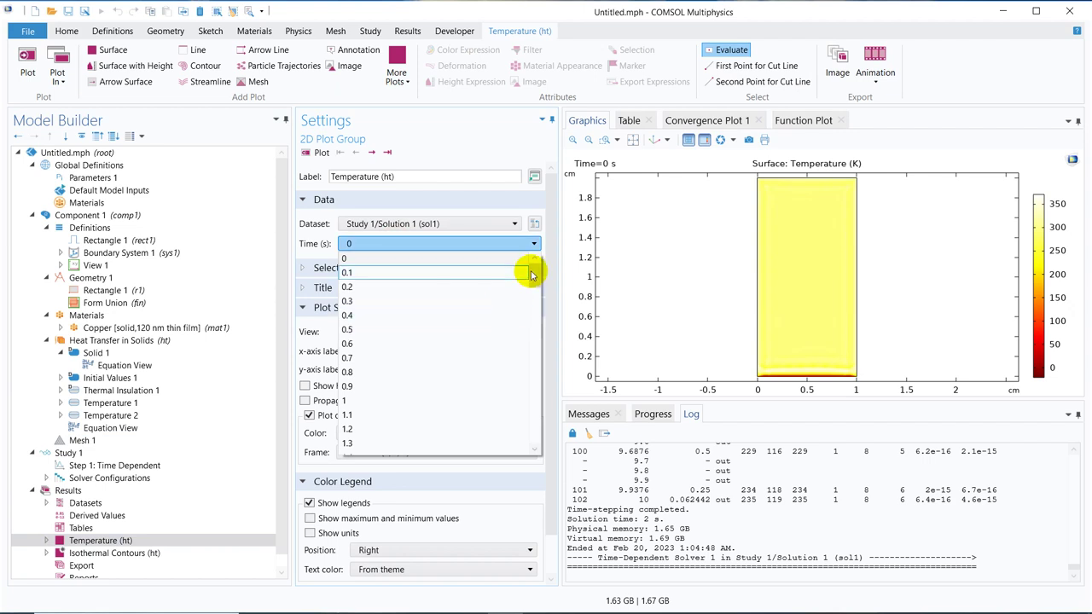
left_click_drag(532, 275, 534, 312)
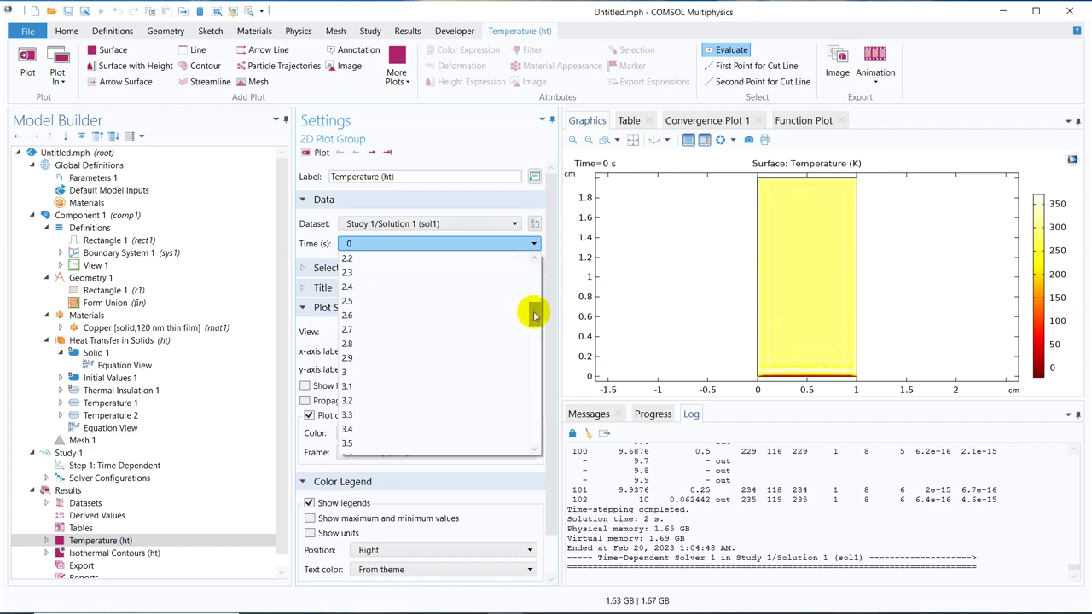
left_click(380, 312)
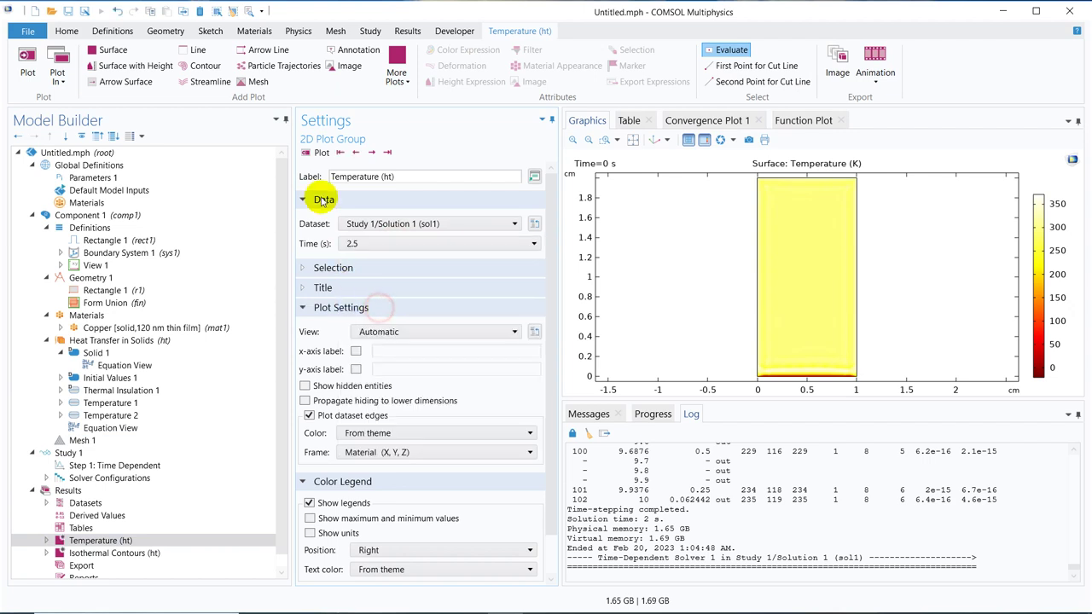
left_click(314, 152)
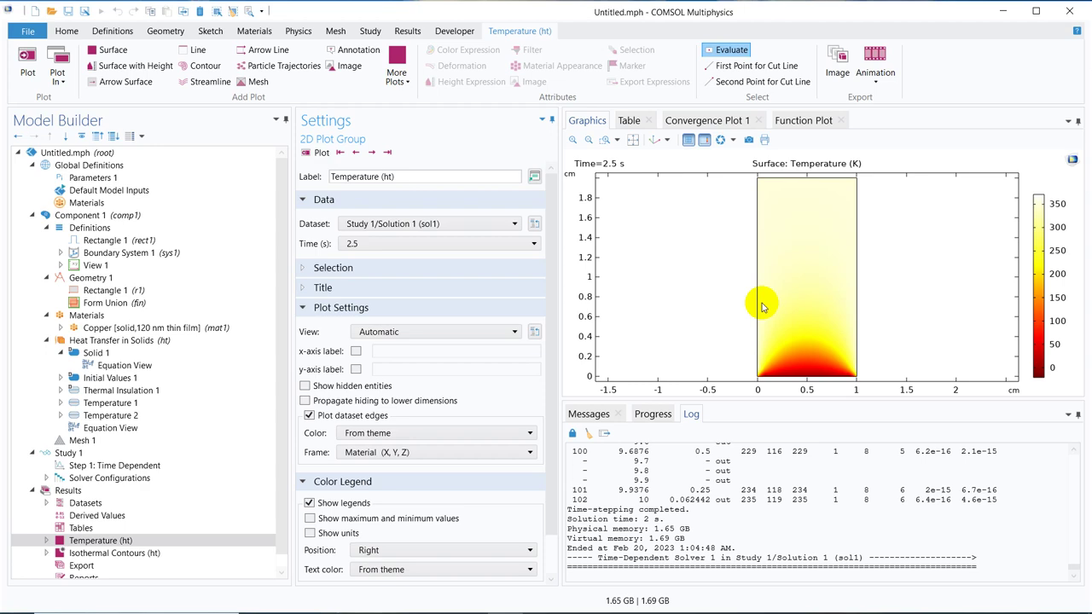
Step: Review the 350 K Temperature 2 condition, then plot the temperature at 3 s
left_click(146, 416)
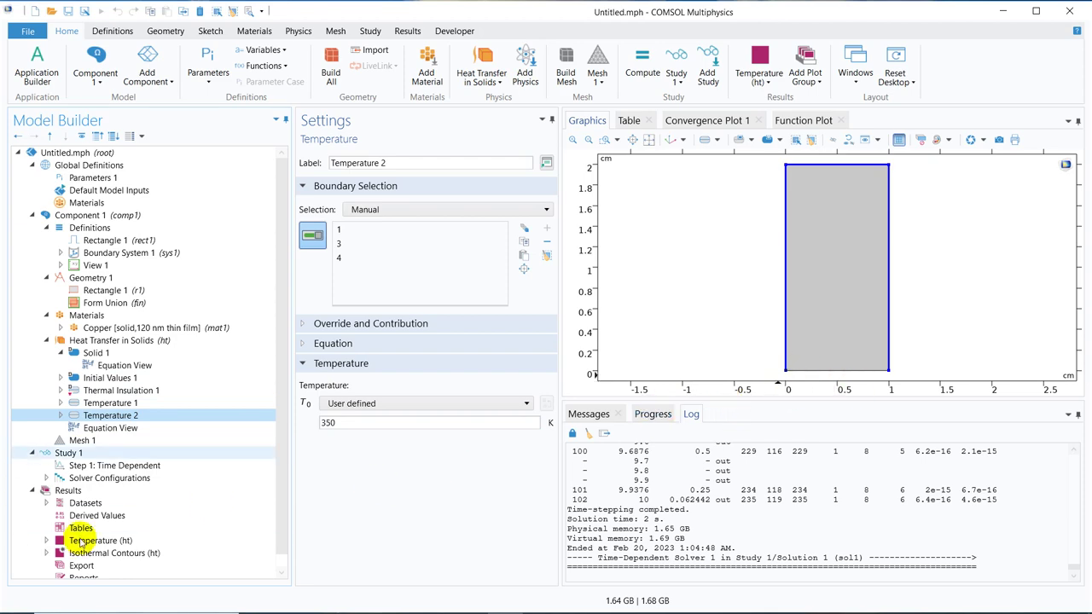
left_click(124, 541)
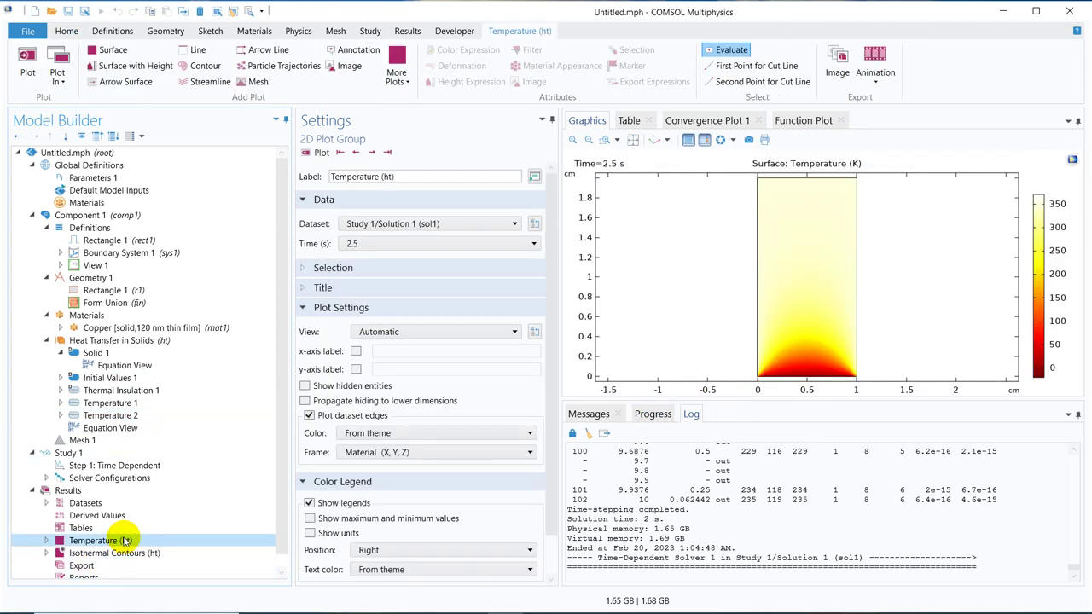
left_click(422, 245)
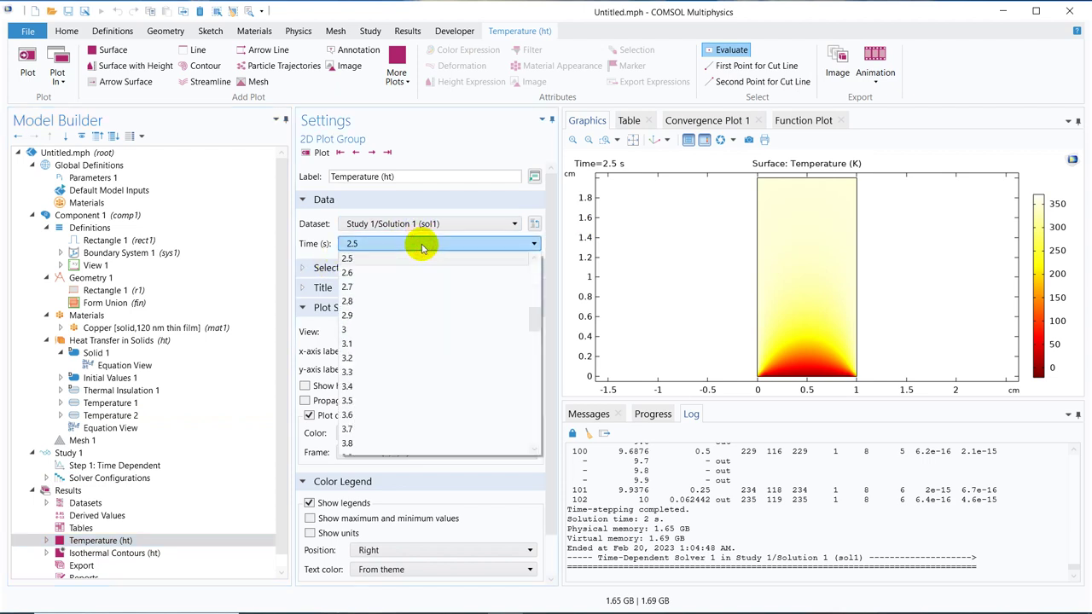
left_click(366, 330)
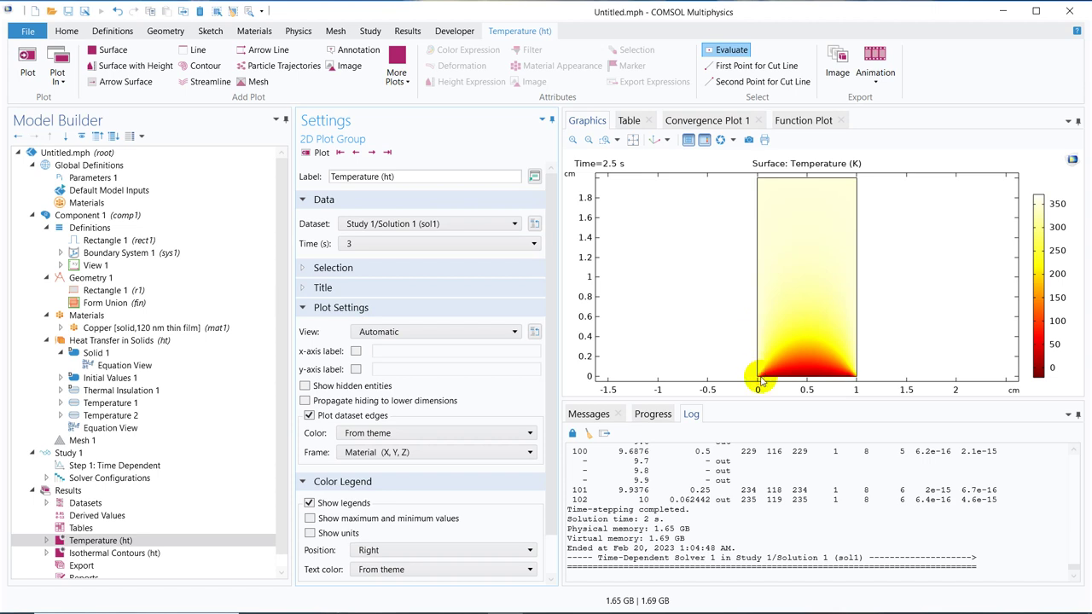
left_click(316, 154)
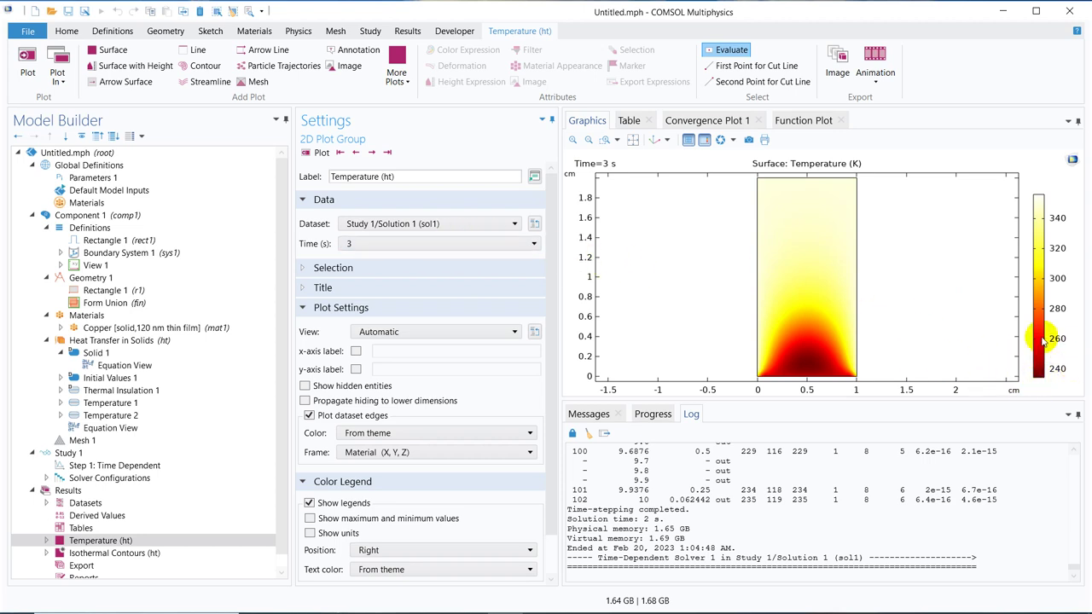
Step: Plot the temperature field at the 1.7 s solution time
left_click(433, 245)
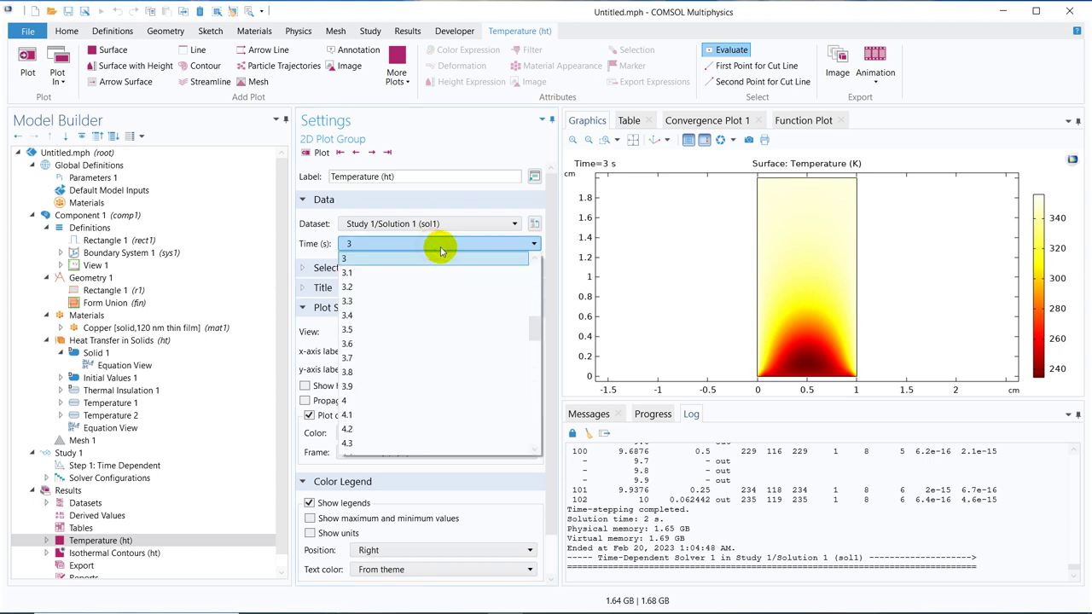
left_click_drag(524, 329, 526, 294)
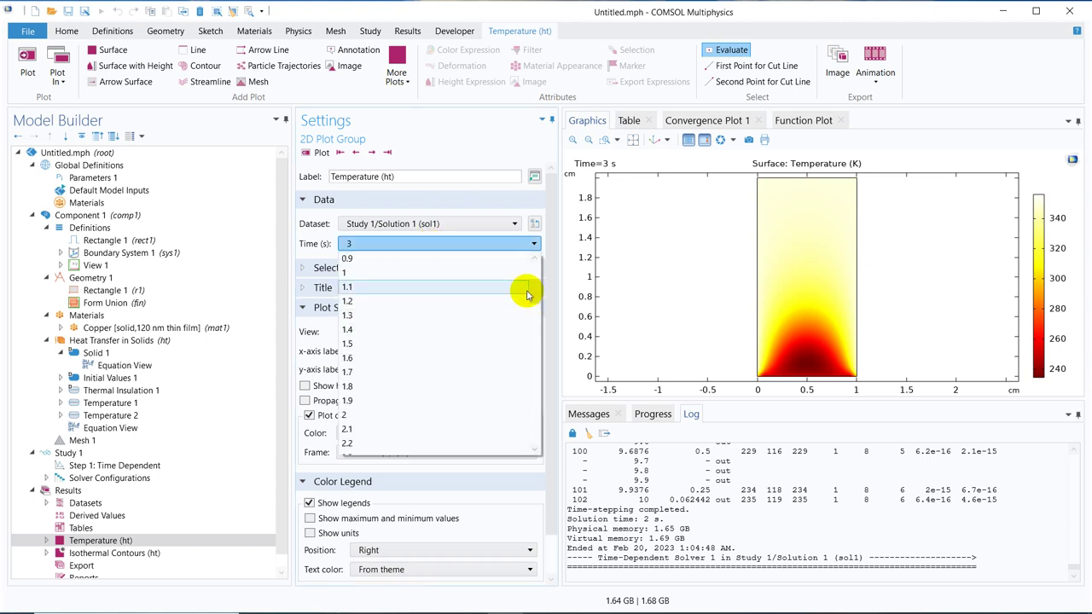
left_click(383, 372)
left_click(317, 153)
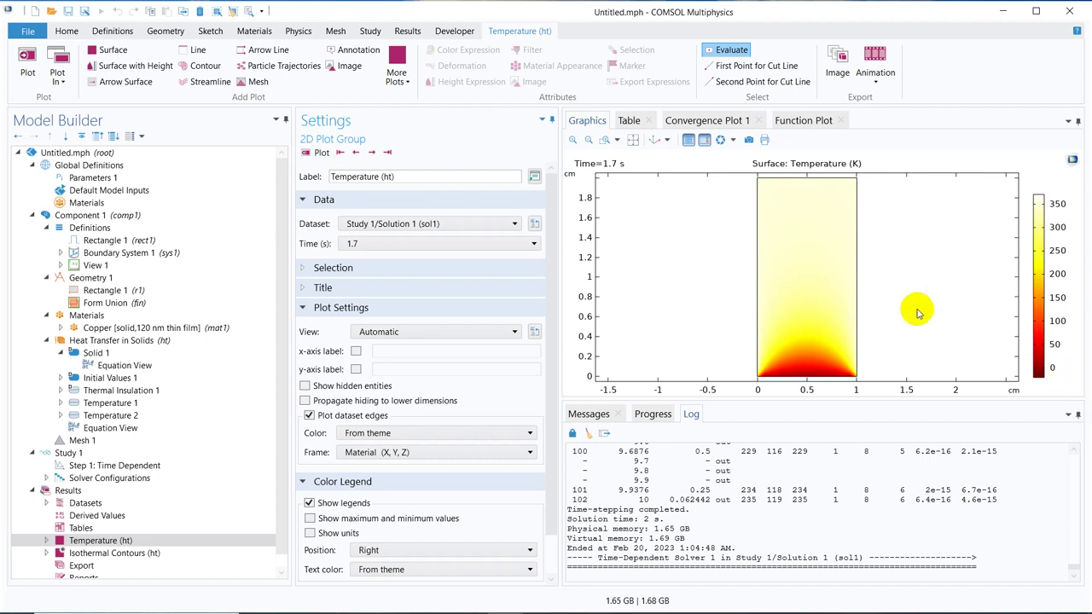
Step: Replot the temperature field at 3 s and then at 4 s
left_click(522, 246)
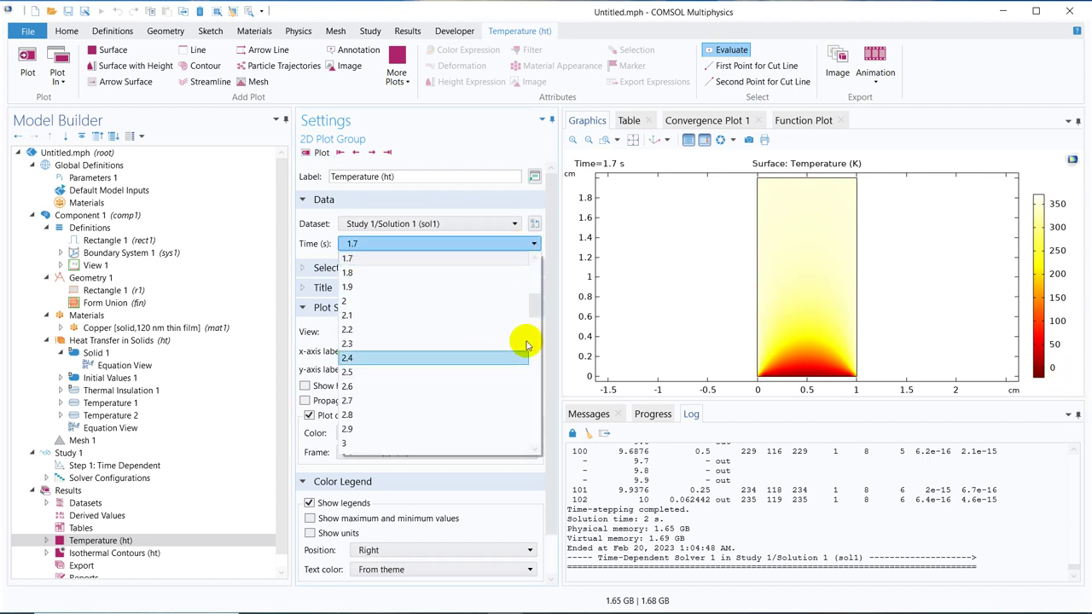
left_click(401, 442)
left_click(316, 155)
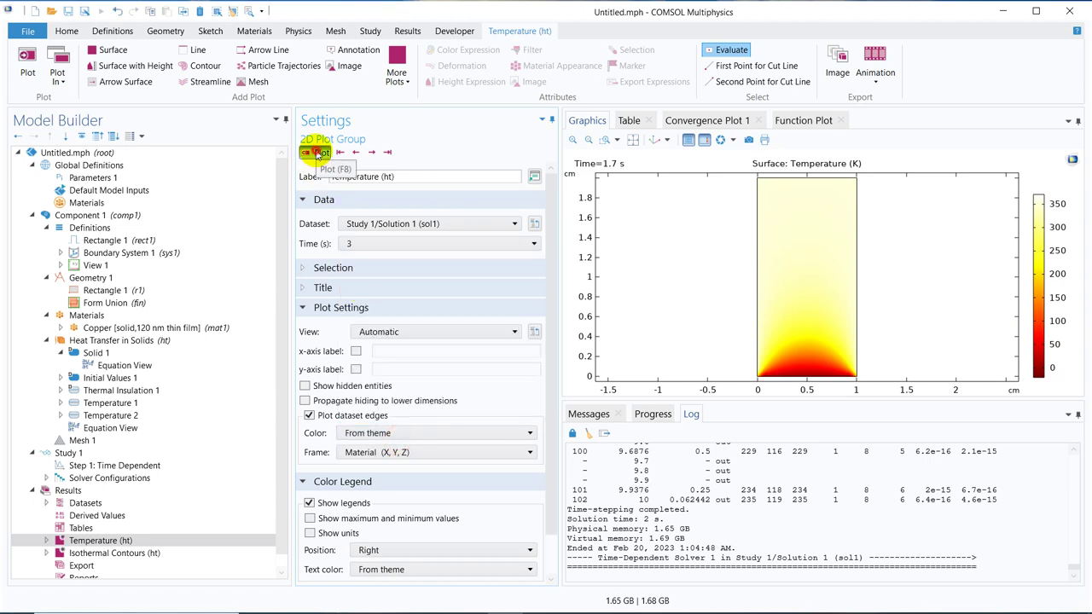
left_click(528, 244)
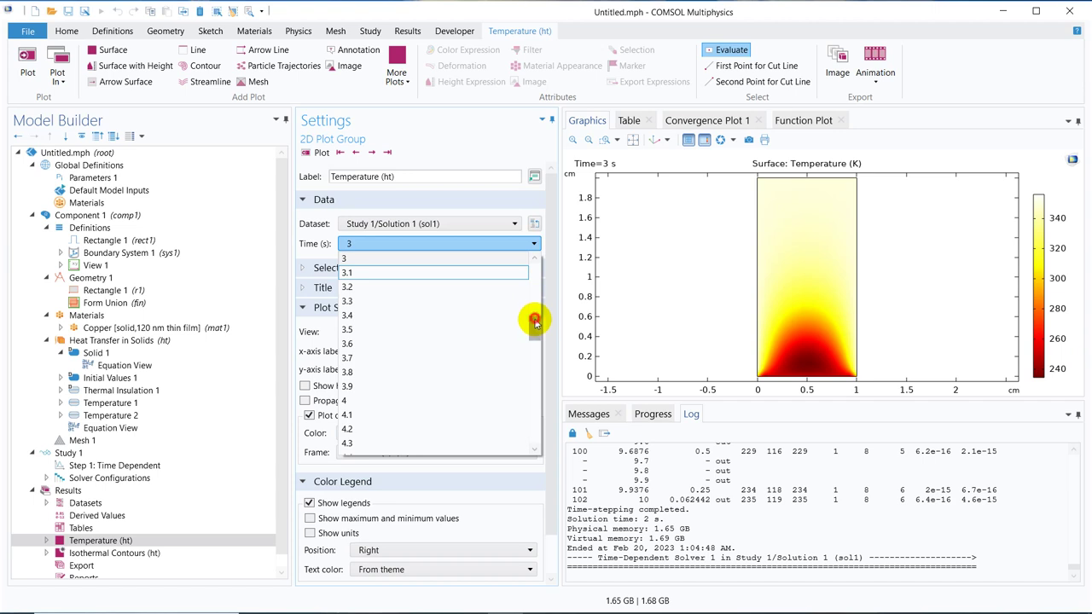
left_click_drag(535, 318, 534, 329)
left_click(380, 332)
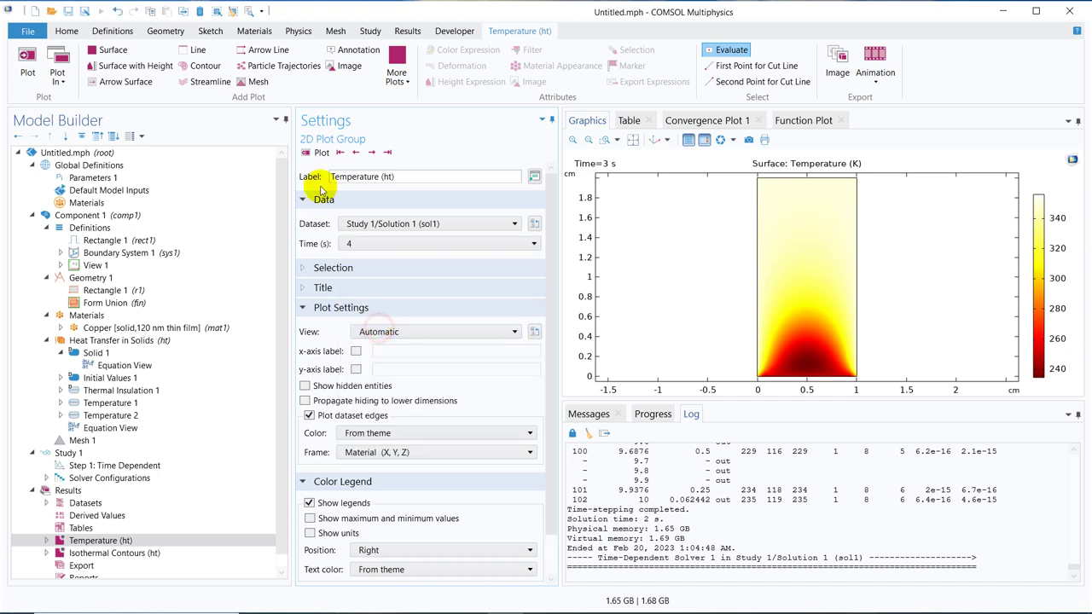
left_click(318, 157)
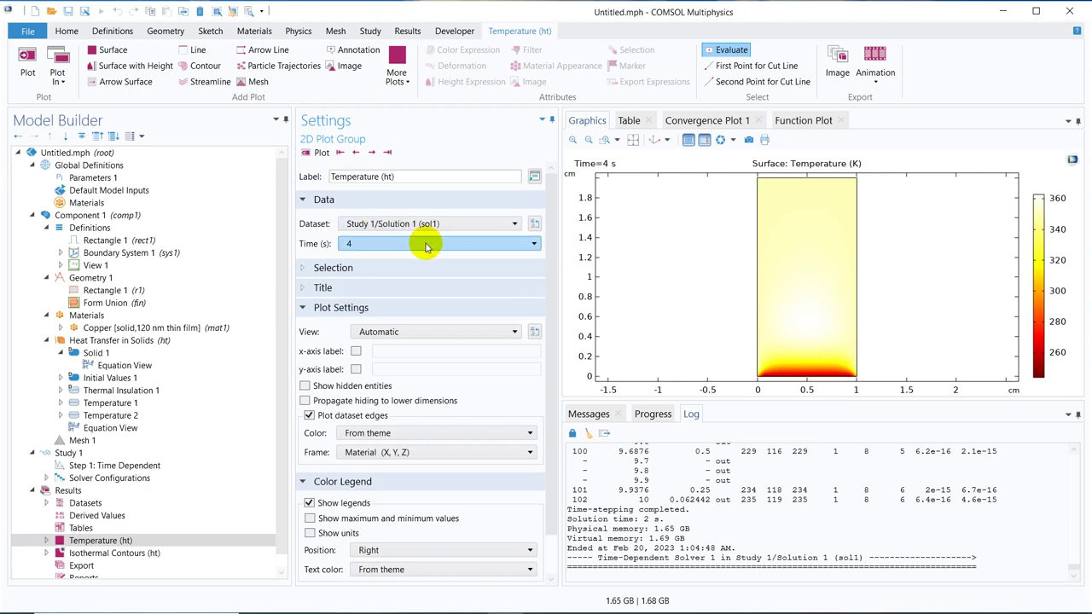
Step: Review the rect1 pulse limits and the study's output times, then return to the temperature plot
left_click(188, 240)
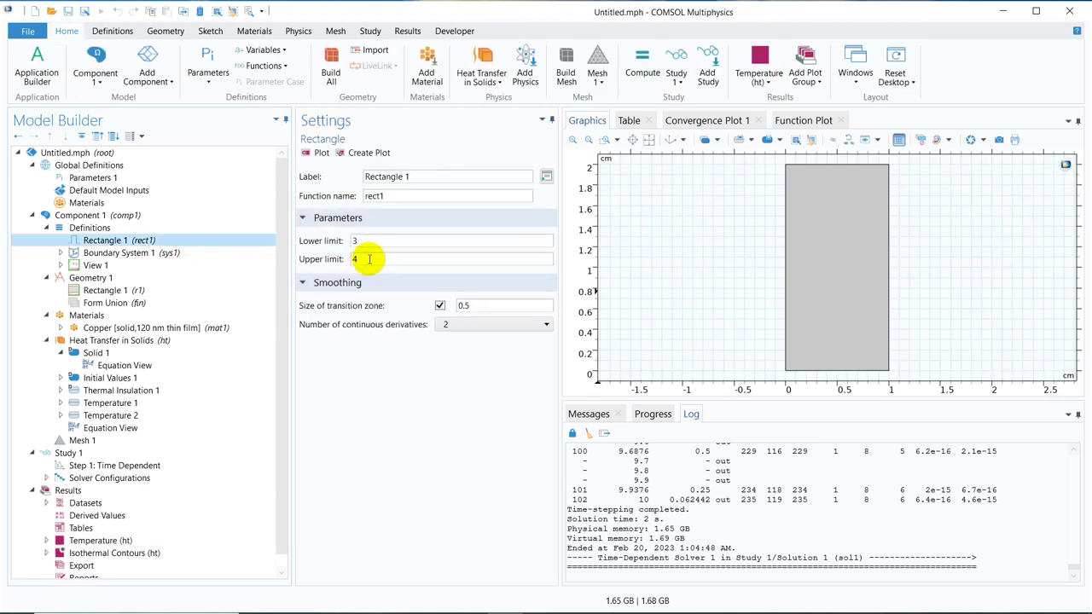
left_click(134, 465)
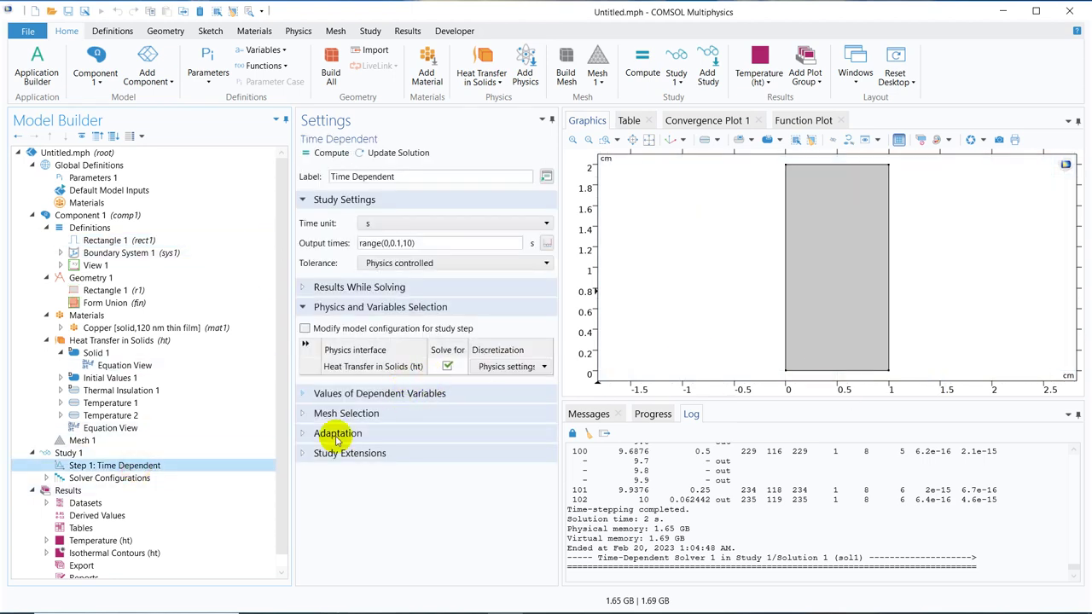
left_click(144, 538)
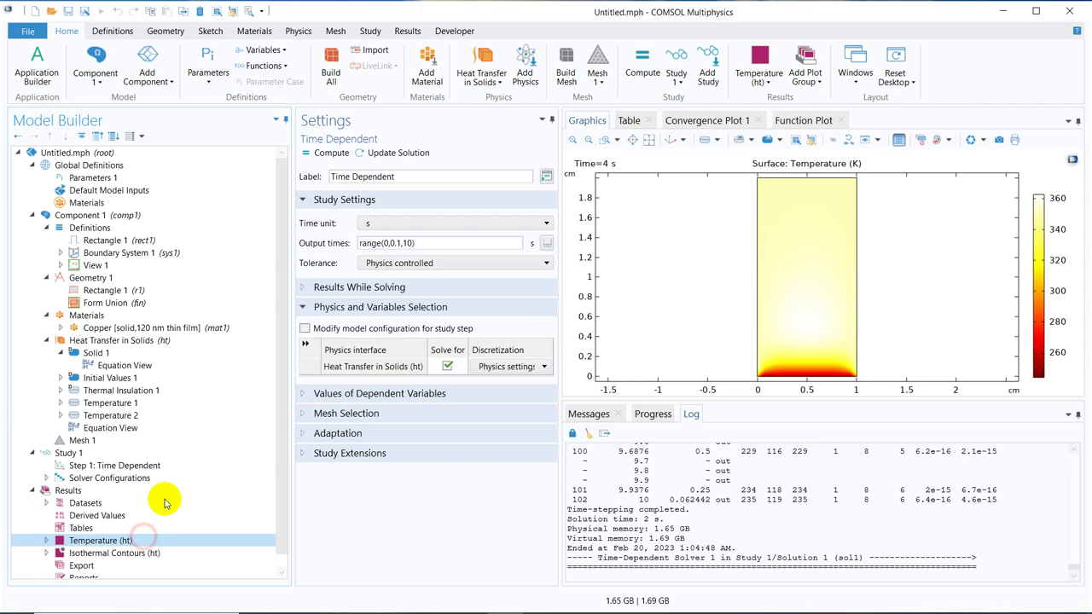
Step: Show the temperature field at the final 5 s solution time
left_click(427, 243)
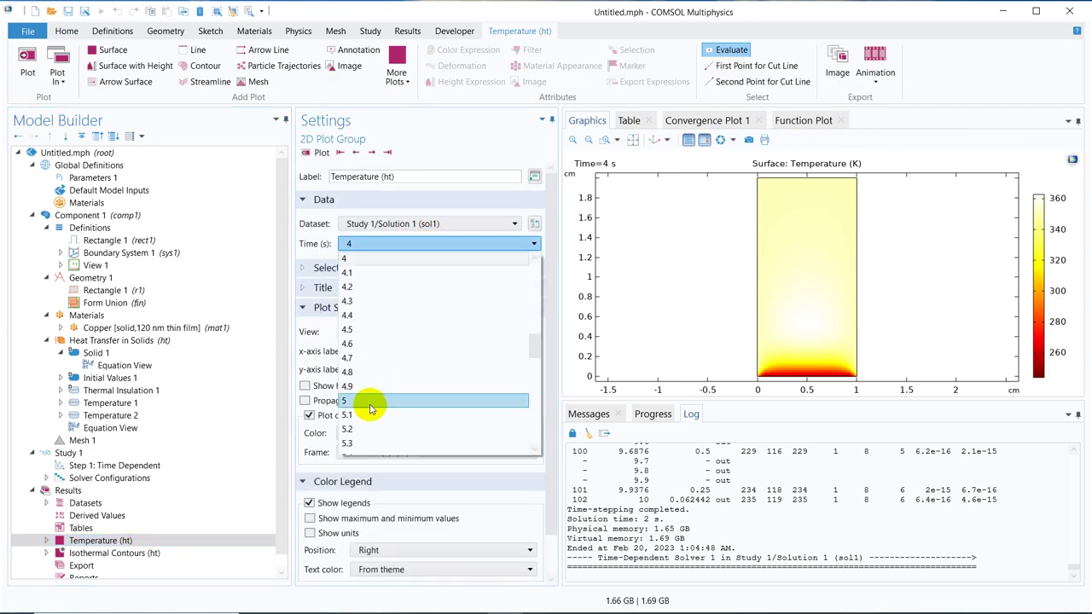
left_click(370, 410)
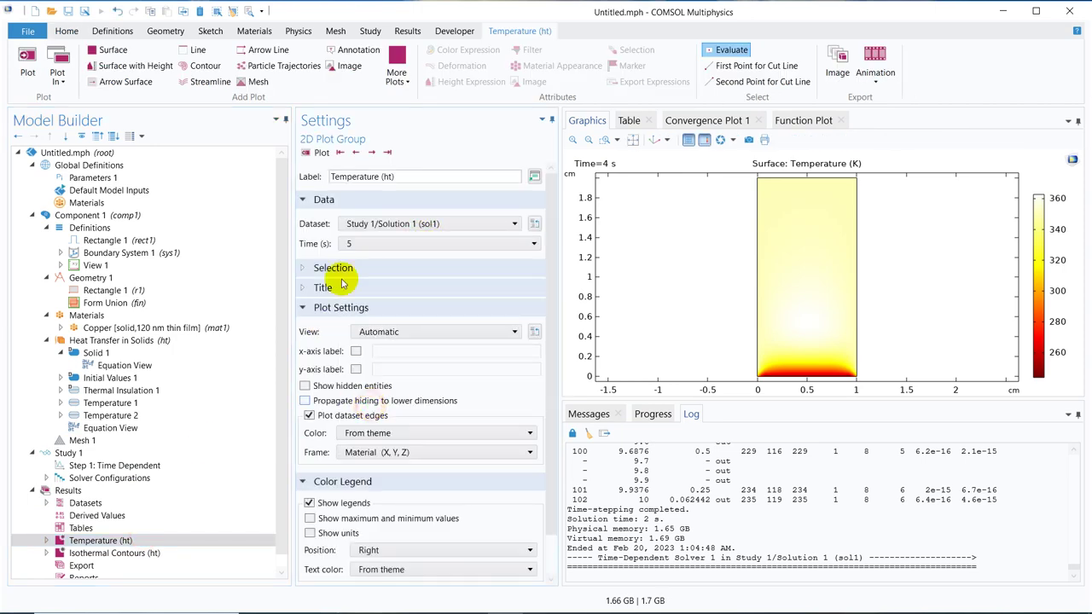
left_click(319, 153)
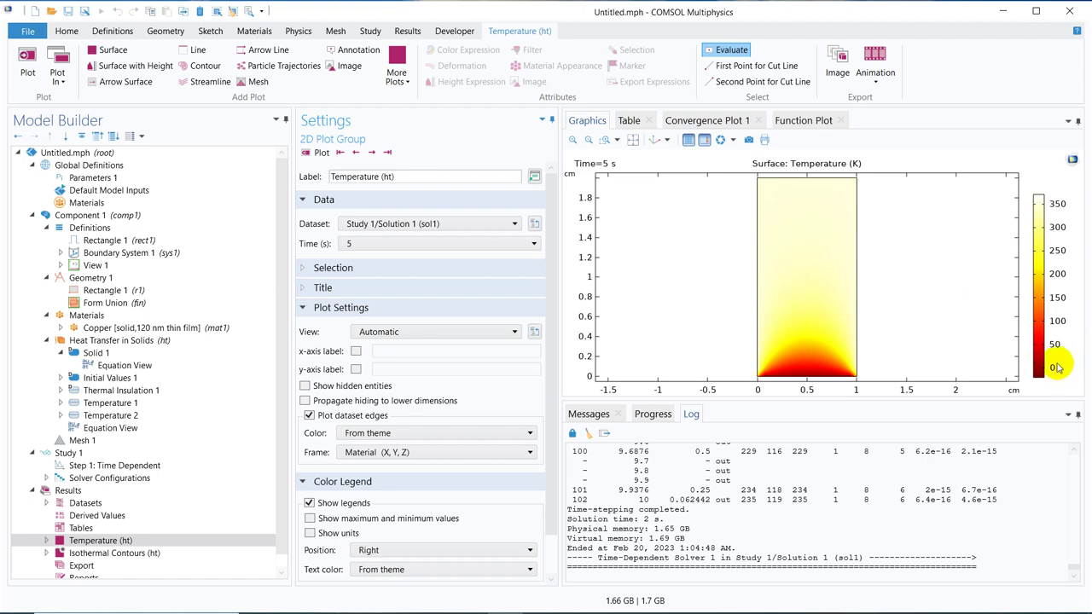
left_click(962, 355)
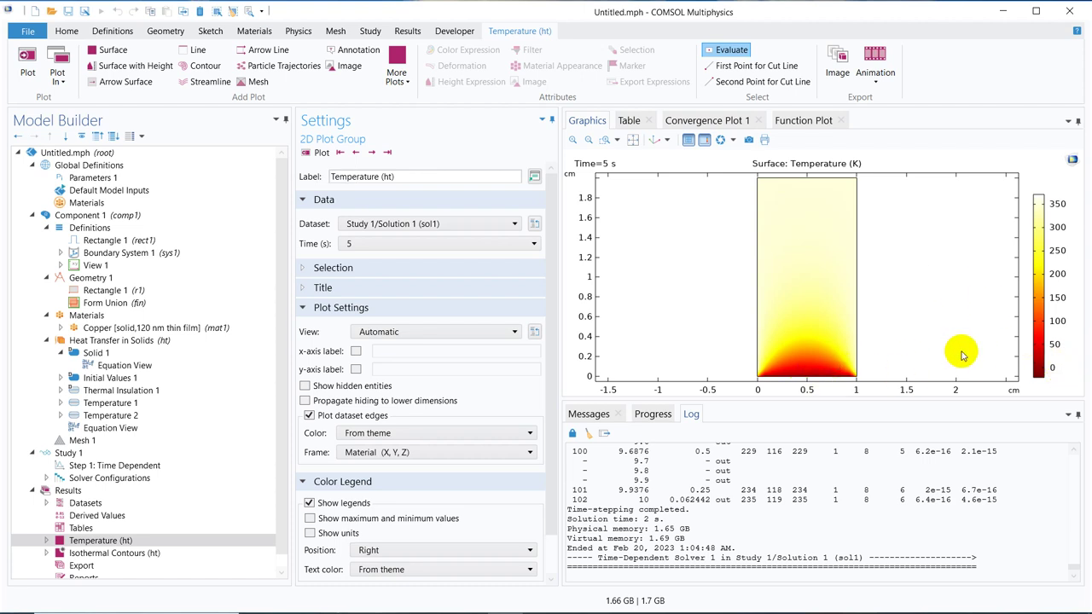